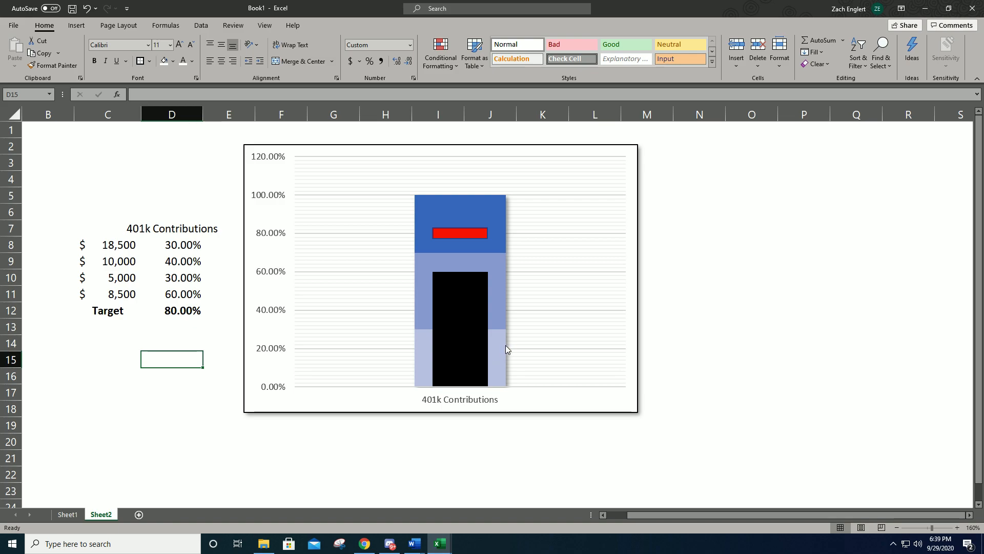
{"action": "left_click", "coordinate": [480, 345]}
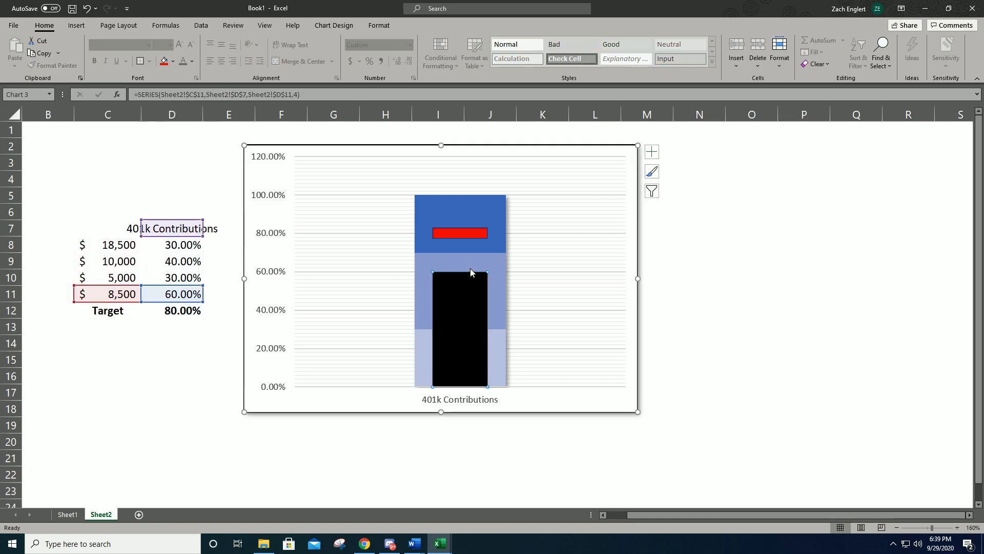
{"action": "left_click", "coordinate": [461, 457]}
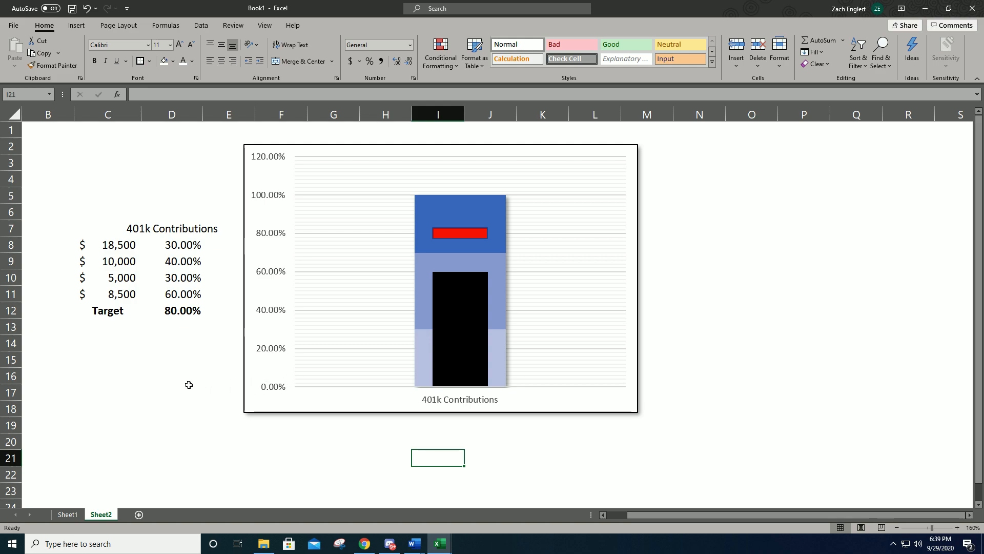
- Copy the 401k Contributions table from C7:D12 and paste it into a new sheet starting at C6
{"action": "left_click", "coordinate": [165, 380]}
{"action": "left_click_drag", "start_coordinate": [97, 231], "coordinate": [171, 314]}
{"action": "key", "text": "ctrl+c"}
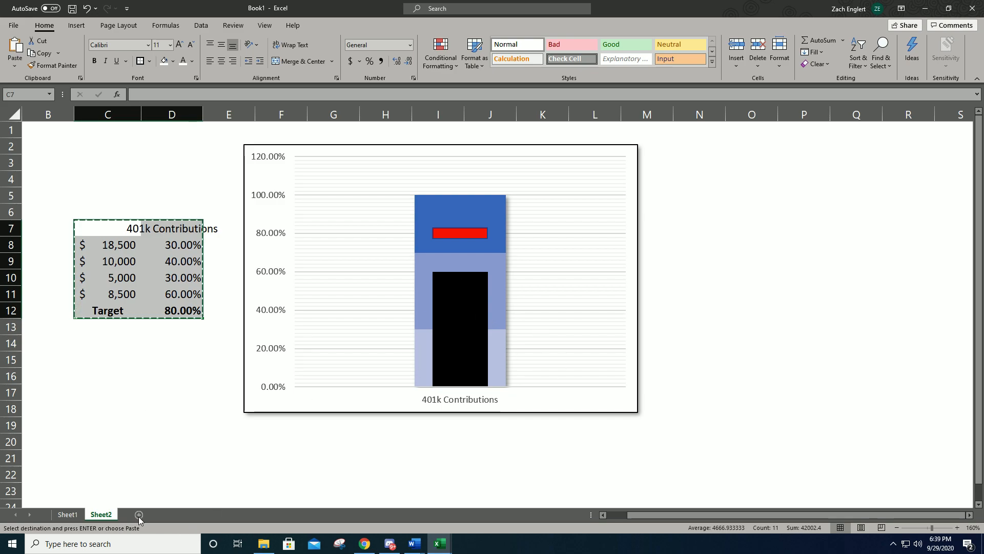
{"action": "left_click", "coordinate": [138, 514]}
{"action": "left_click", "coordinate": [105, 192]}
{"action": "left_click", "coordinate": [100, 172]}
{"action": "key", "text": "ctrl+v"}
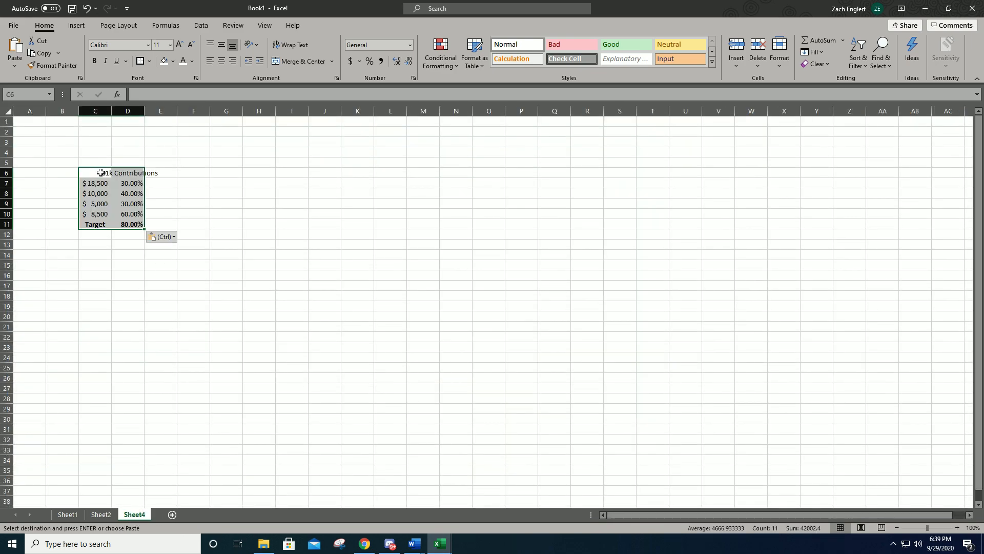
- Fill the entire new sheet with white so the gridlines are hidden
{"action": "left_click", "coordinate": [211, 194]}
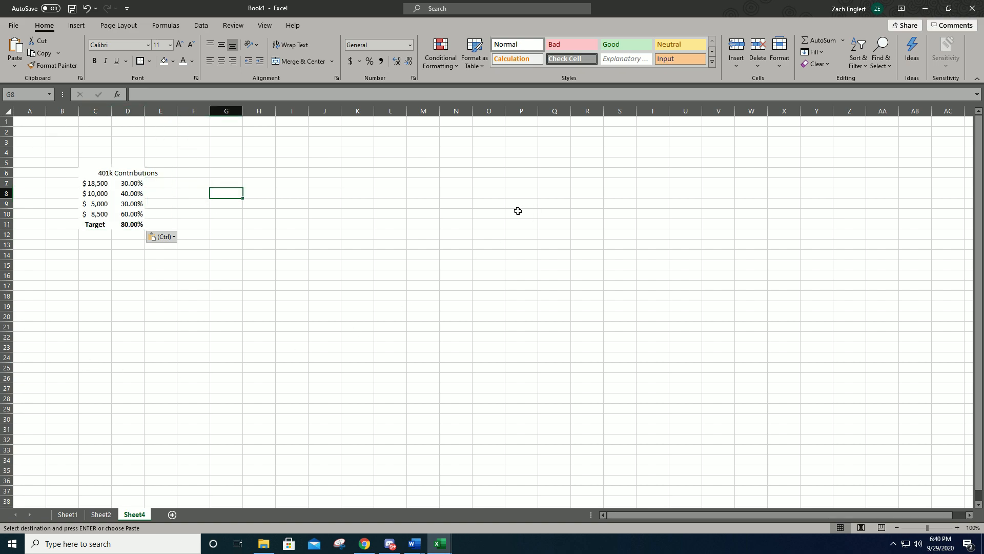
{"action": "left_click", "coordinate": [8, 111]}
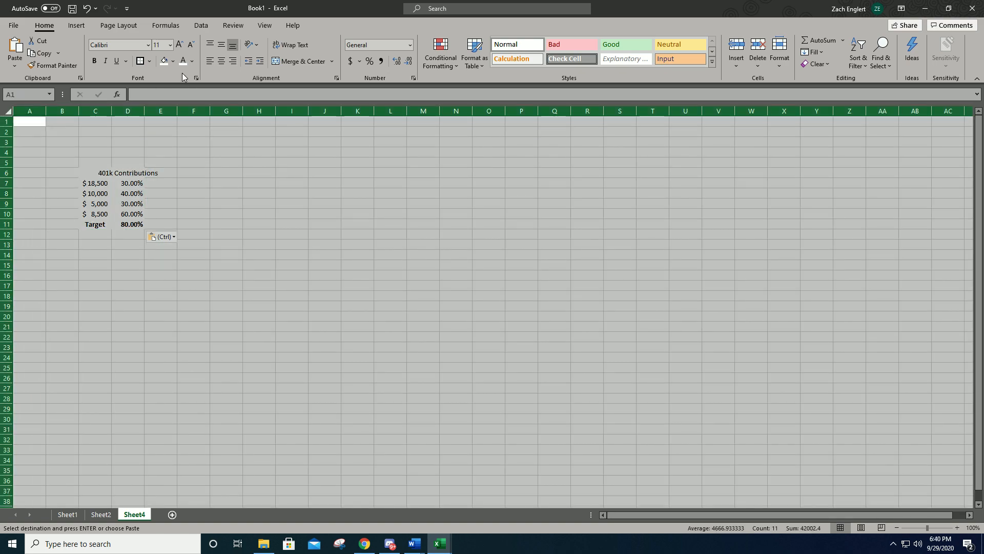
{"action": "left_click", "coordinate": [229, 232]}
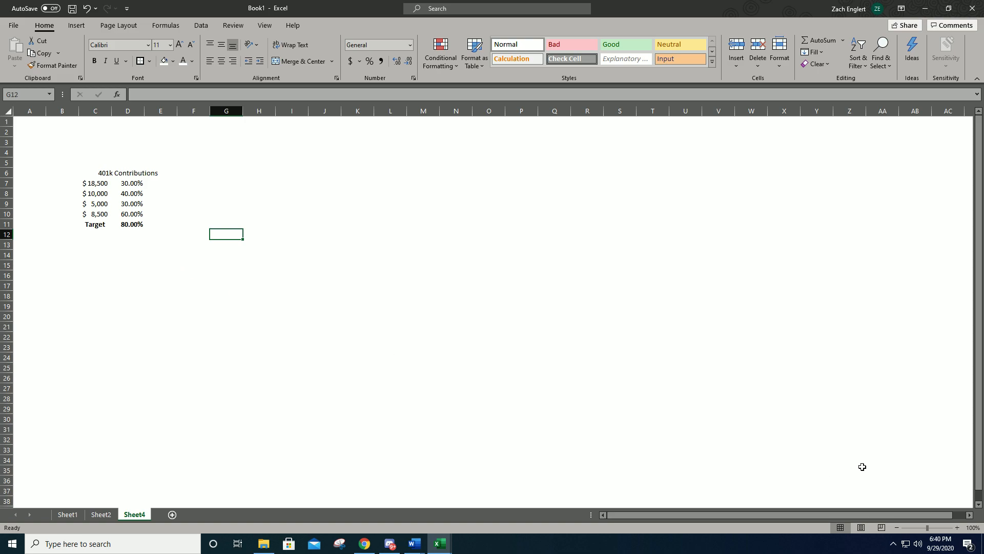
- Set the sheet's zoom to 130% and autofit column C to its dollar amounts
{"action": "left_click", "coordinate": [957, 528]}
{"action": "left_click", "coordinate": [958, 527]}
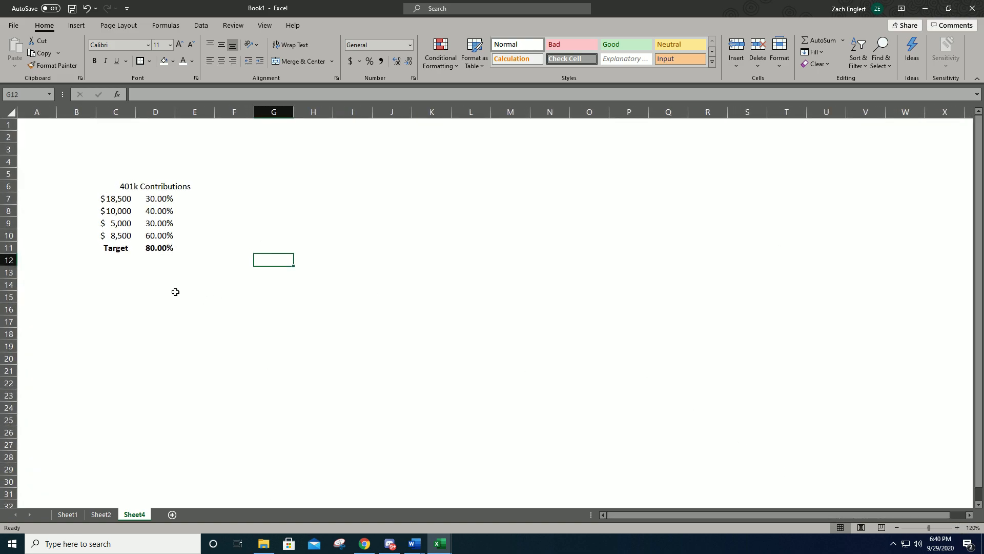
{"action": "left_click", "coordinate": [957, 528]}
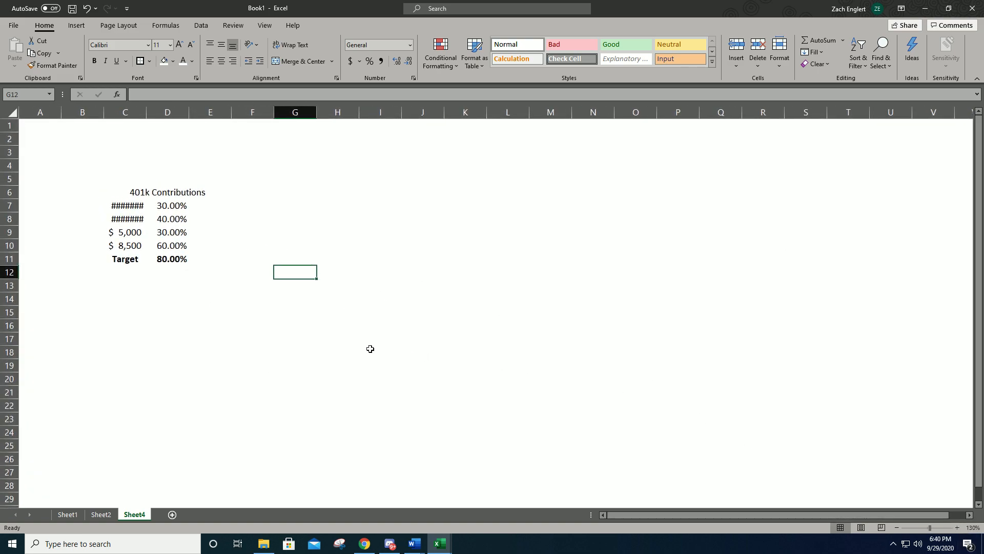
{"action": "left_click", "coordinate": [340, 325]}
{"action": "double_click", "coordinate": [146, 112]}
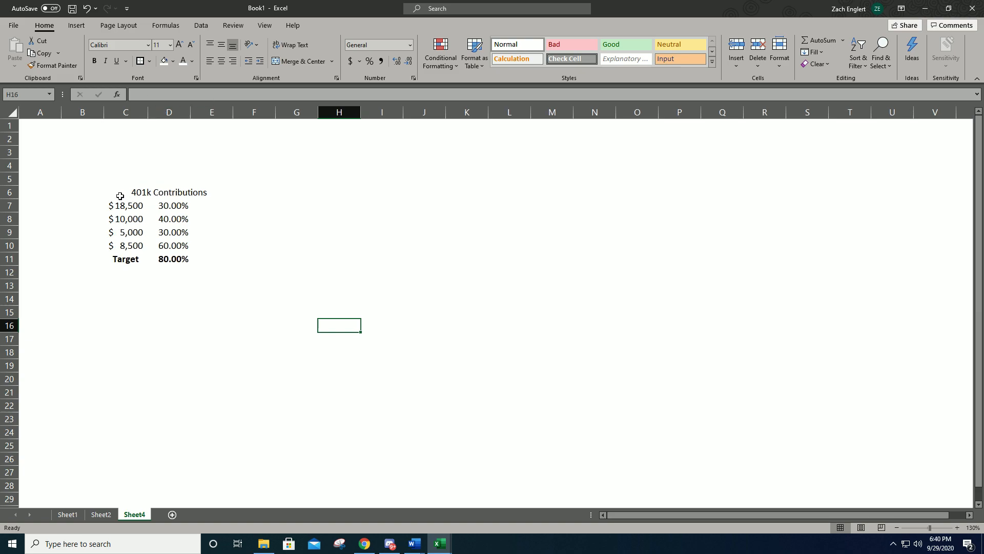
- Insert a 2-D stacked column chart of D6:D11 beside the table and switch its rows and columns
{"action": "left_click_drag", "start_coordinate": [114, 189], "coordinate": [178, 268]}
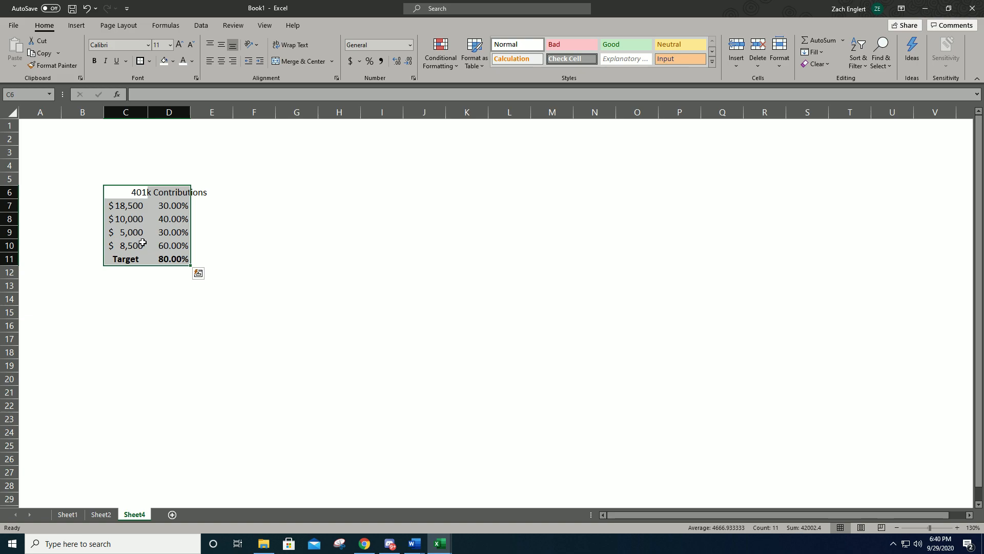
{"action": "left_click_drag", "start_coordinate": [168, 189], "coordinate": [175, 259]}
{"action": "left_click", "coordinate": [77, 25]}
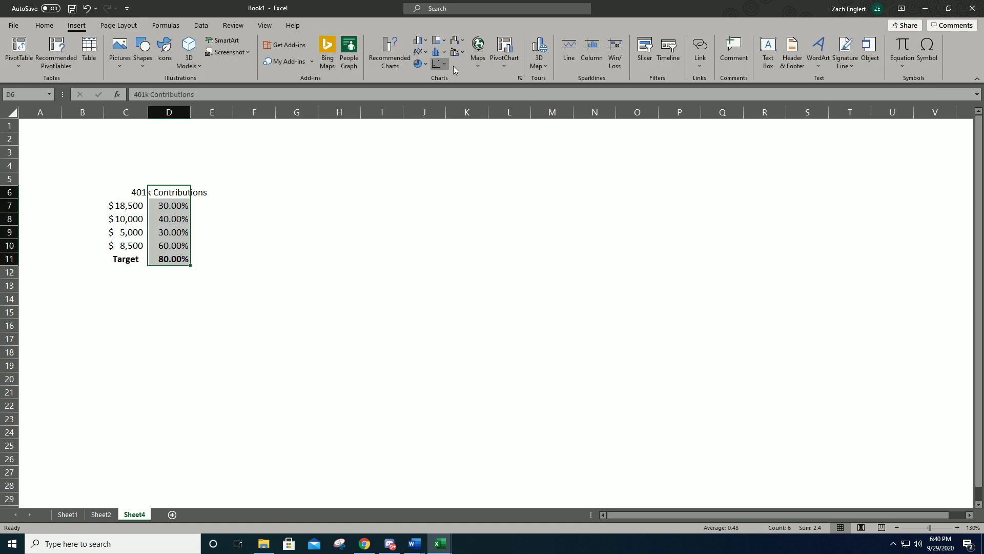
{"action": "left_click", "coordinate": [420, 44]}
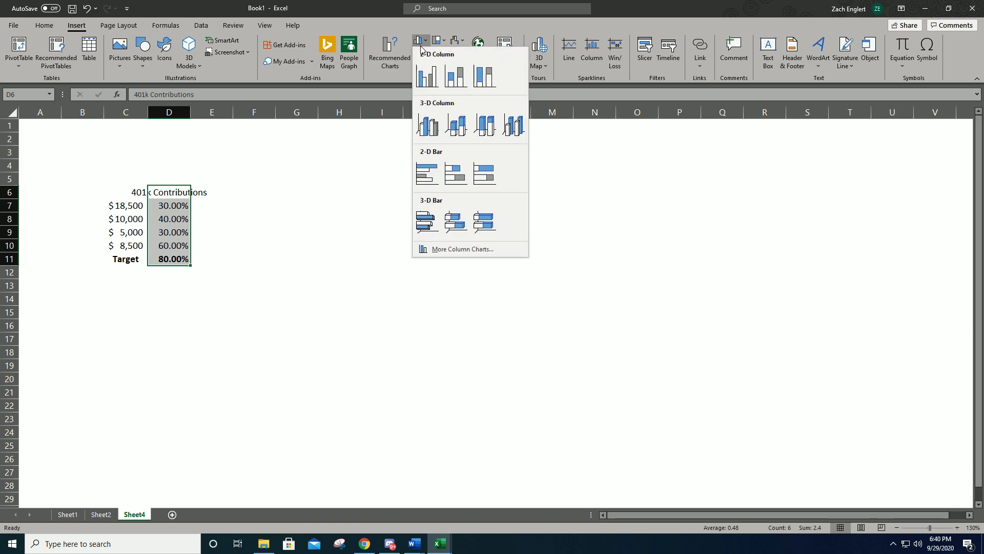
{"action": "left_click", "coordinate": [464, 79]}
{"action": "left_click_drag", "start_coordinate": [405, 229], "coordinate": [332, 174]}
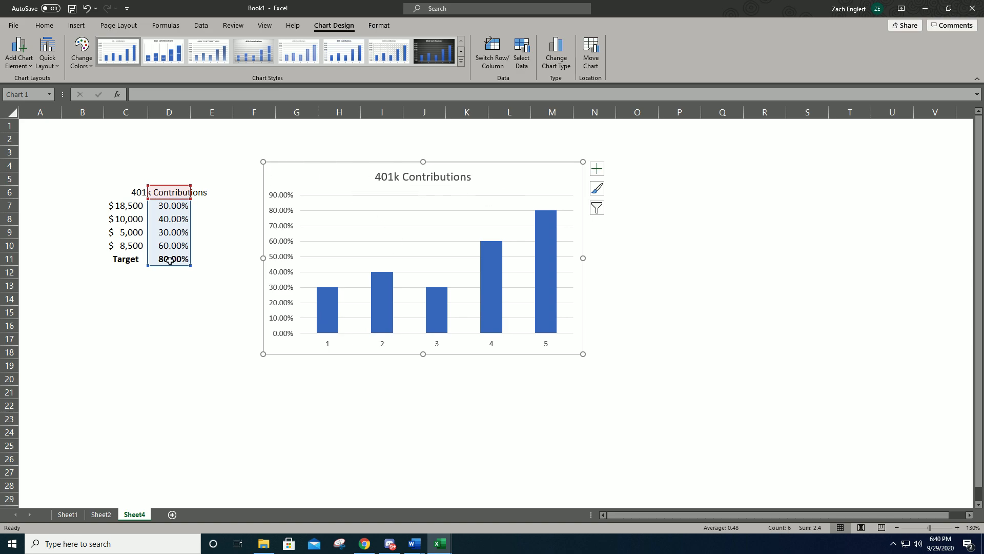
{"action": "left_click", "coordinate": [496, 56]}
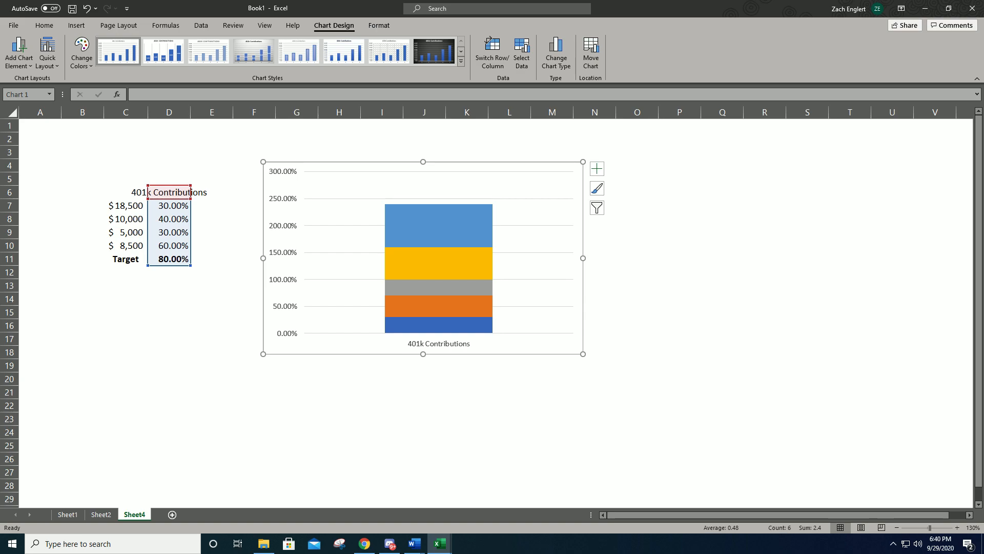
- Change the chart's Target series (Series5) to Stacked Line with Markers on the secondary axis
{"action": "left_click", "coordinate": [183, 337]}
{"action": "left_click", "coordinate": [169, 261]}
{"action": "left_click", "coordinate": [438, 235]}
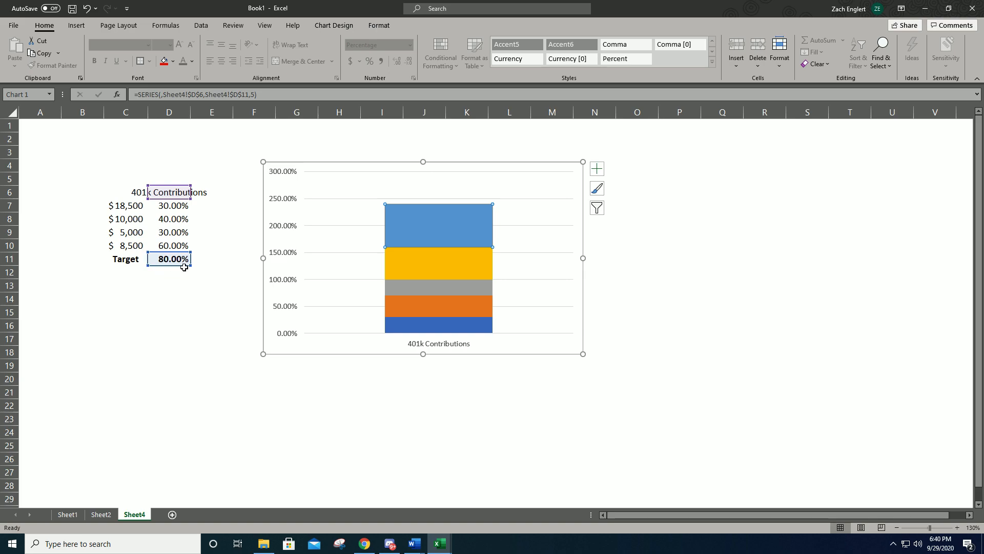
{"action": "right_click", "coordinate": [407, 230]}
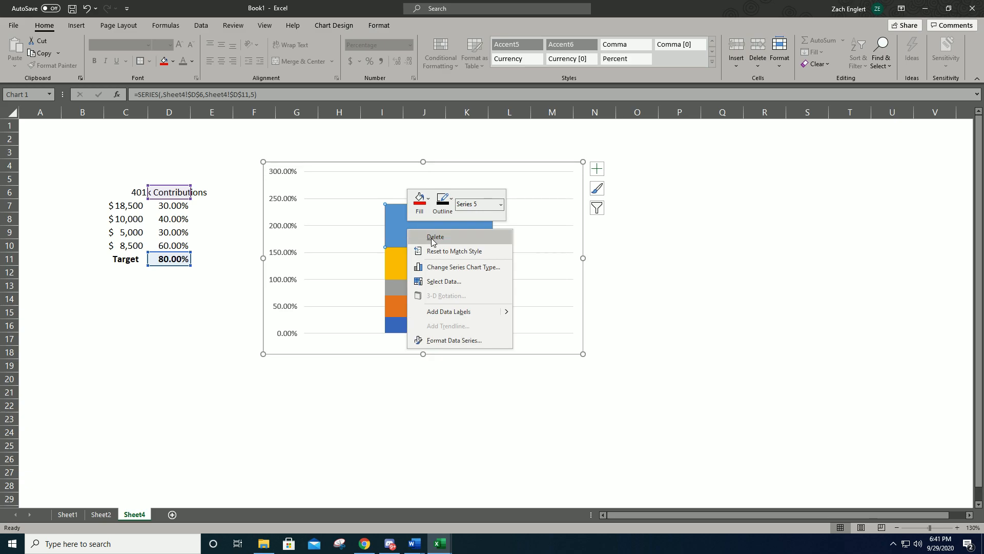
{"action": "left_click", "coordinate": [457, 267]}
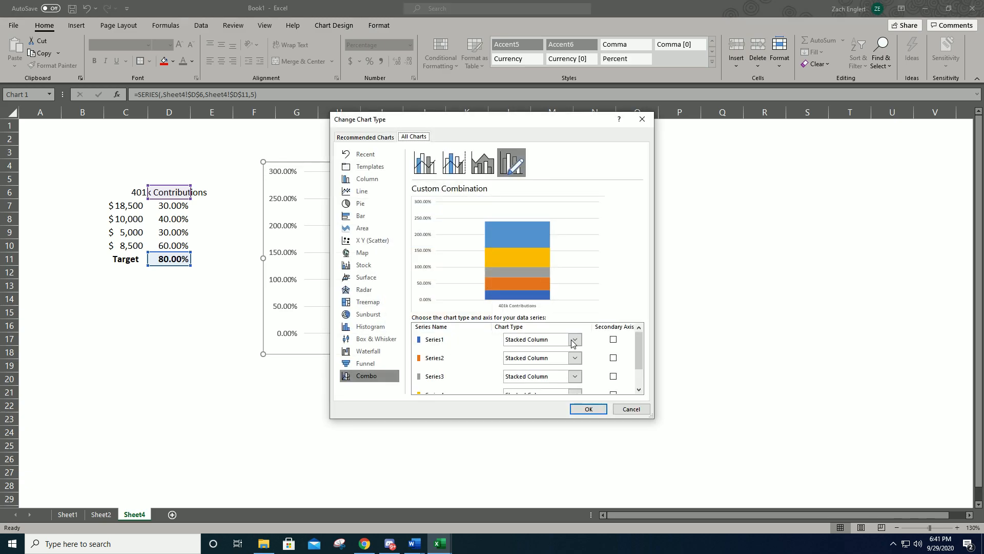
{"action": "scroll", "coordinate": [597, 349], "scroll_direction": "down", "scroll_amount": 1}
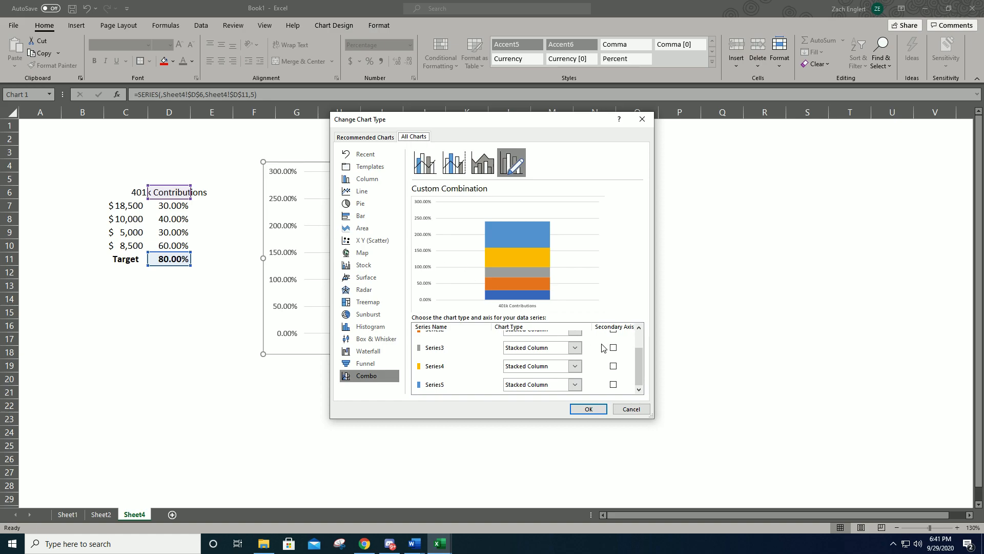
{"action": "scroll", "coordinate": [602, 348], "scroll_direction": "up", "scroll_amount": 1}
{"action": "scroll", "coordinate": [603, 347], "scroll_direction": "down", "scroll_amount": 1}
{"action": "left_click", "coordinate": [614, 384]}
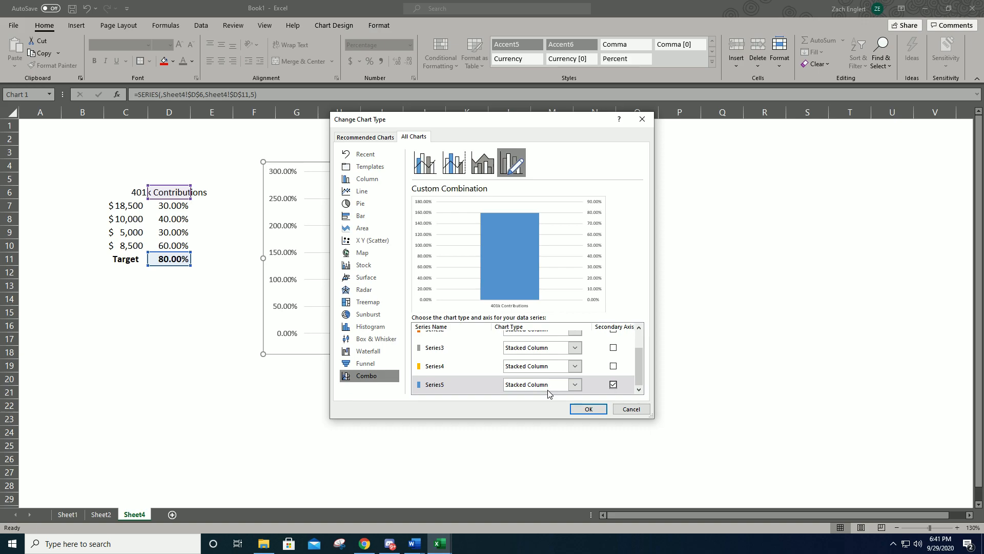
{"action": "left_click", "coordinate": [579, 386]}
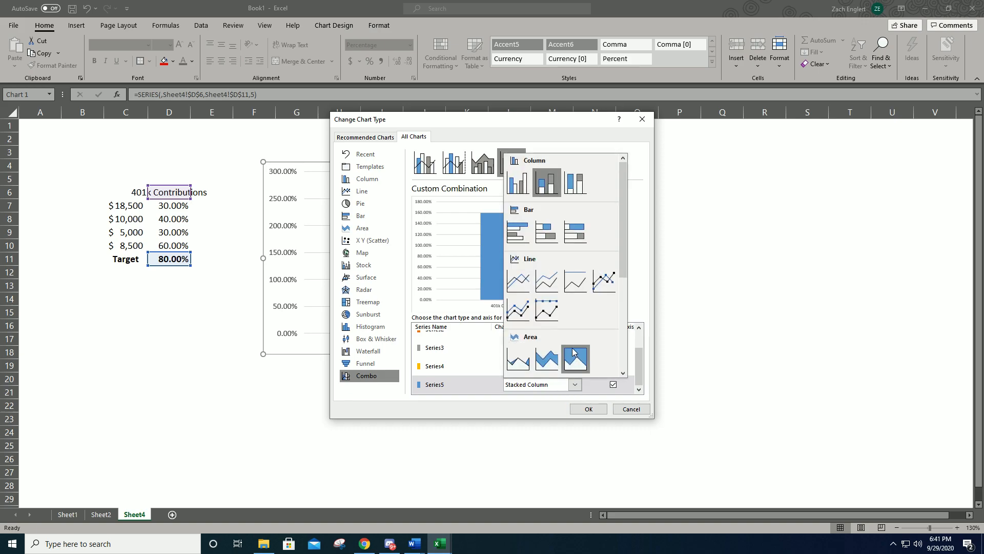
{"action": "left_click", "coordinate": [521, 315]}
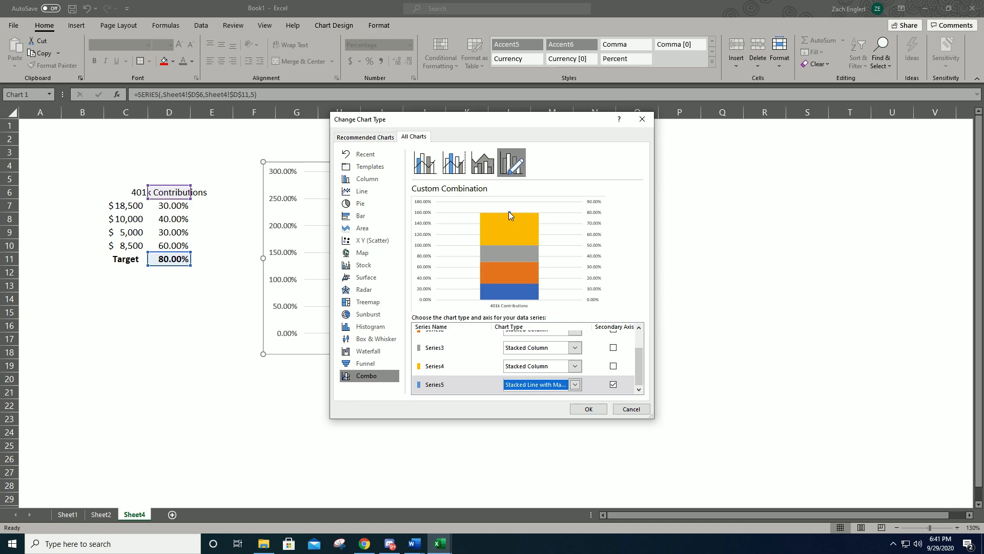
{"action": "left_click", "coordinate": [589, 409]}
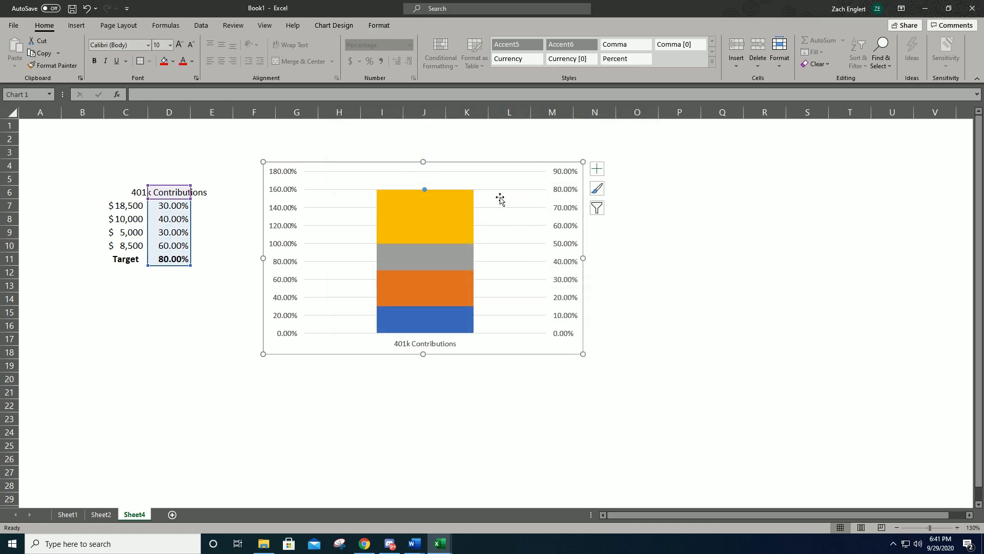
- Delete the chart's secondary vertical axis so the Target marker uses the primary percentage scale
{"action": "left_click", "coordinate": [425, 190]}
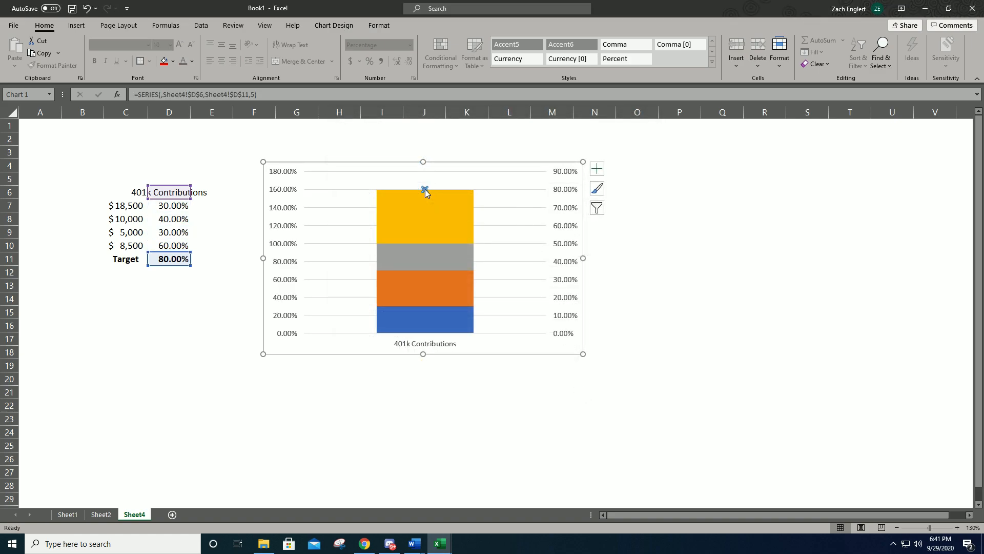
{"action": "left_click", "coordinate": [568, 211]}
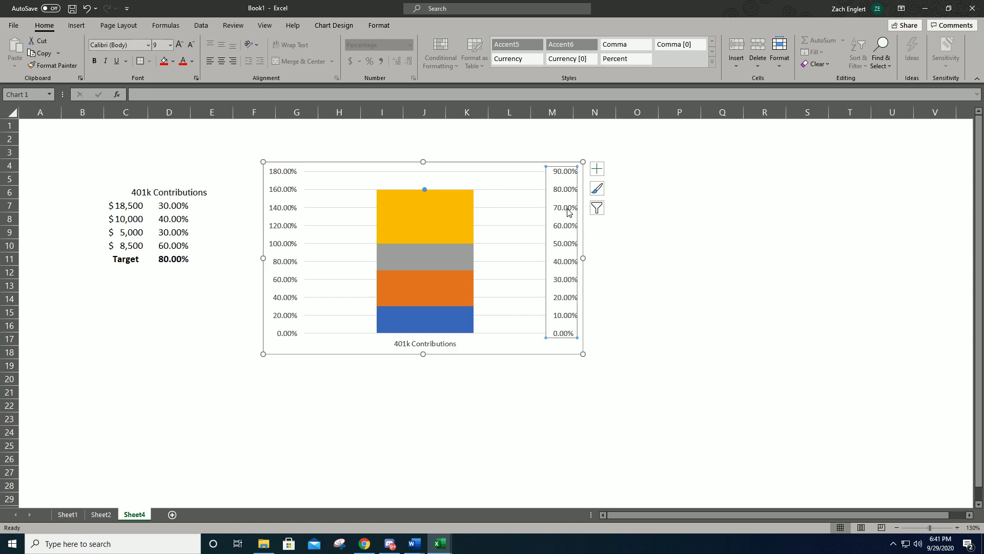
{"action": "right_click", "coordinate": [568, 212]}
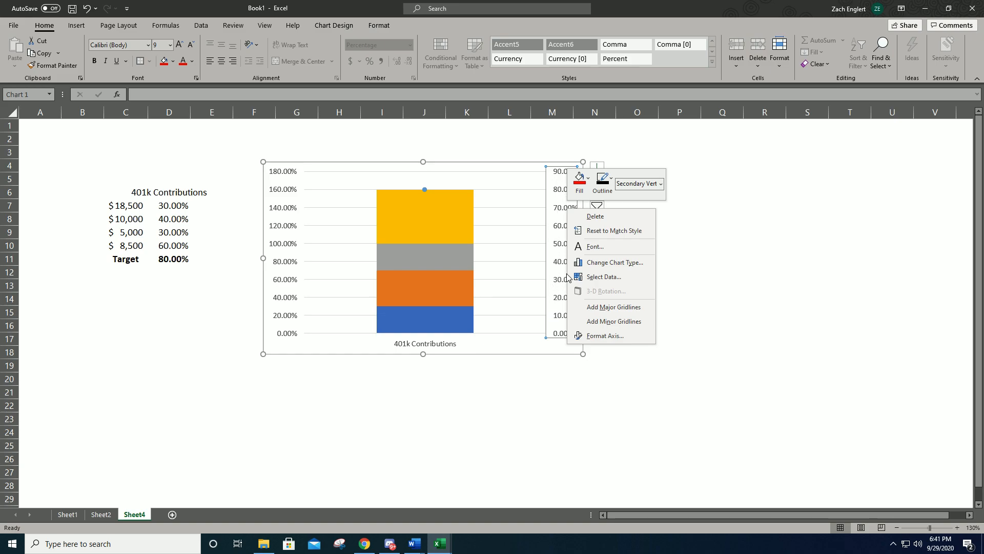
{"action": "left_click", "coordinate": [595, 216]}
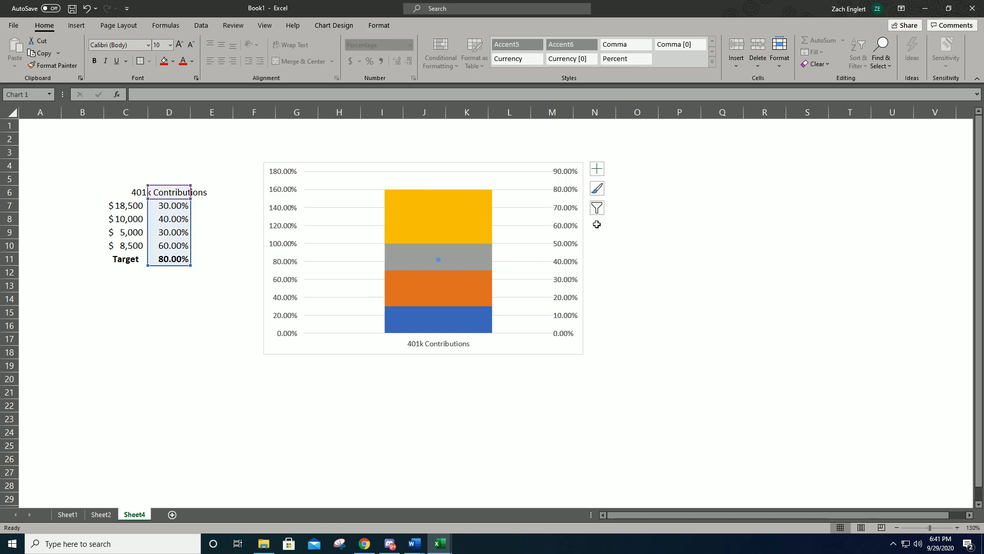
- Fill the Target series marker with the standard red color
{"action": "left_click", "coordinate": [439, 263]}
{"action": "right_click", "coordinate": [438, 261]}
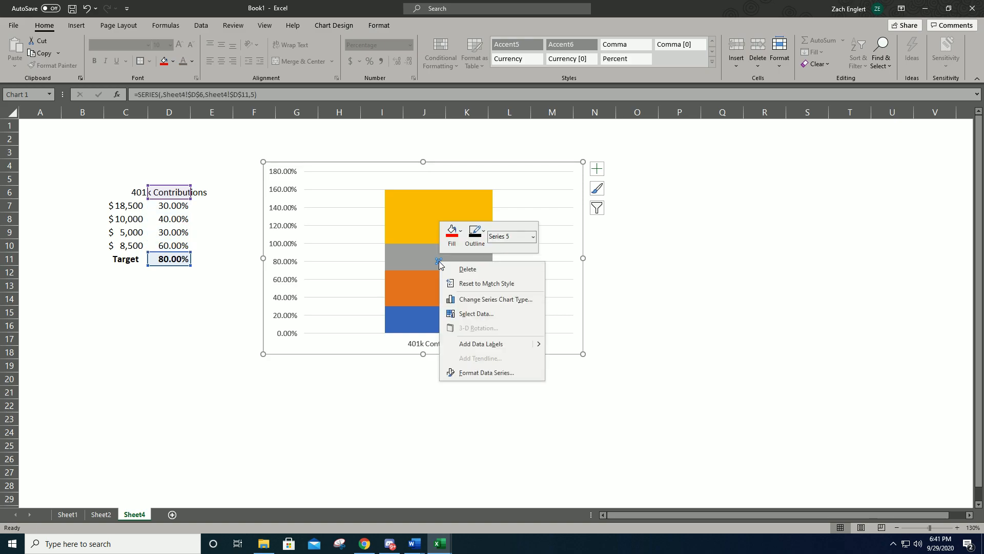
{"action": "left_click", "coordinate": [453, 233]}
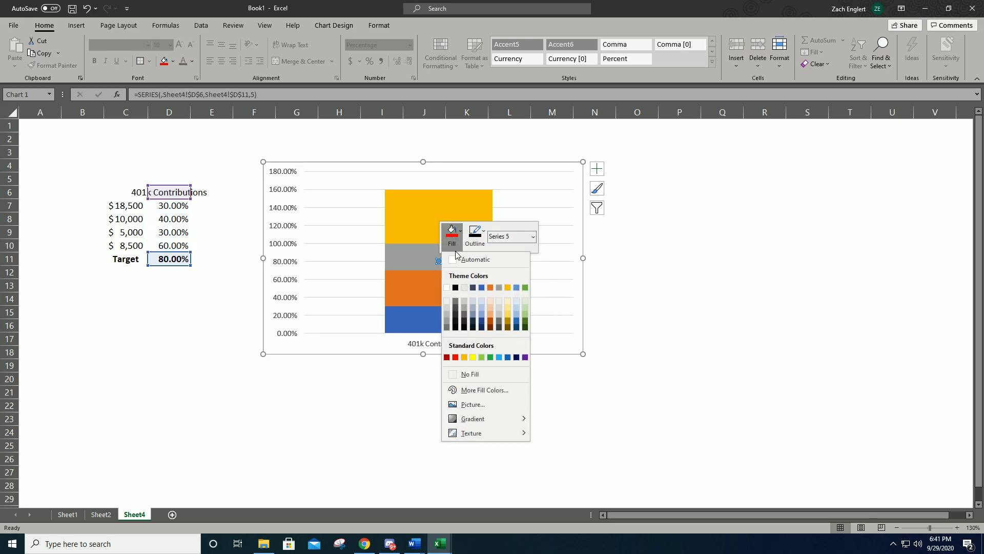
{"action": "left_click", "coordinate": [456, 357]}
{"action": "left_click", "coordinate": [464, 377]}
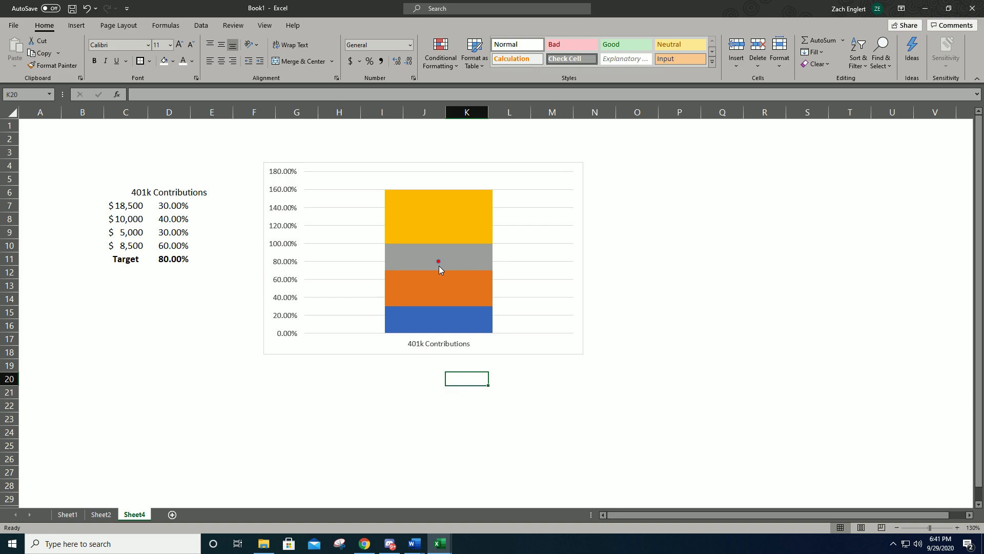
- Open the marker formatting options of the red Target series (Series 5) in the chart
{"action": "mouse_move", "coordinate": [439, 264]}
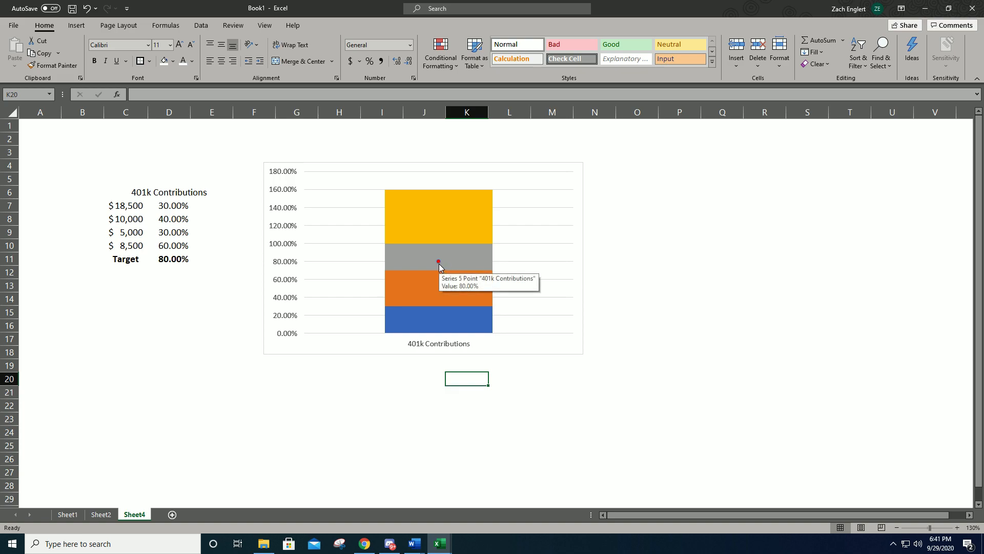
{"action": "left_click", "coordinate": [439, 263]}
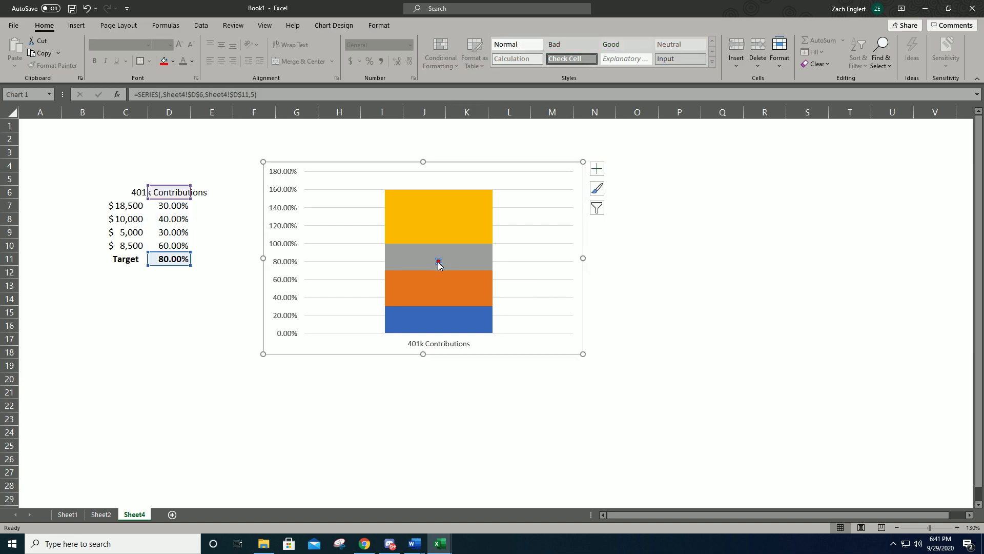
{"action": "right_click", "coordinate": [439, 263]}
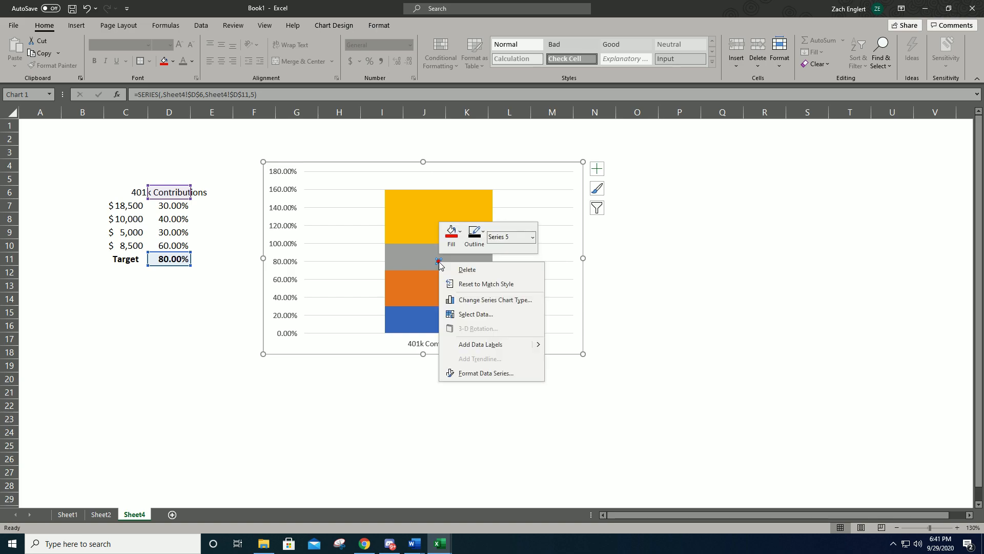
{"action": "left_click", "coordinate": [507, 373]}
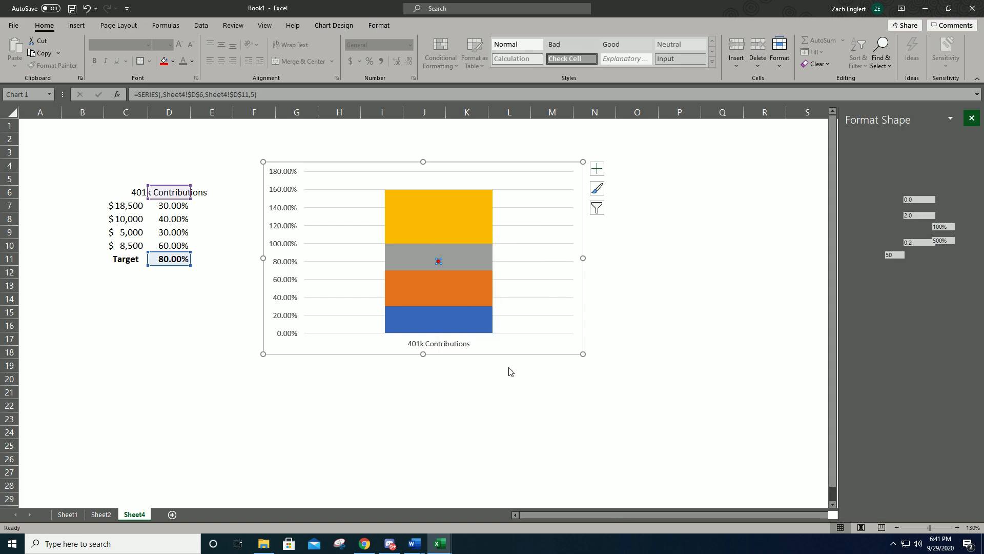
{"action": "left_click", "coordinate": [874, 154]}
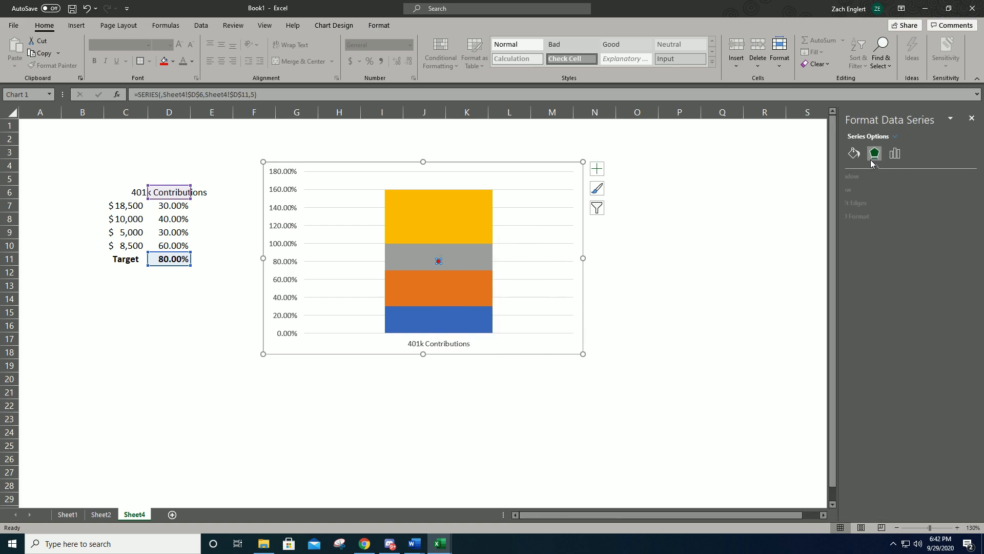
{"action": "left_click", "coordinate": [896, 154]}
{"action": "left_click", "coordinate": [886, 176]}
{"action": "left_click", "coordinate": [885, 176]}
{"action": "left_click", "coordinate": [855, 154]}
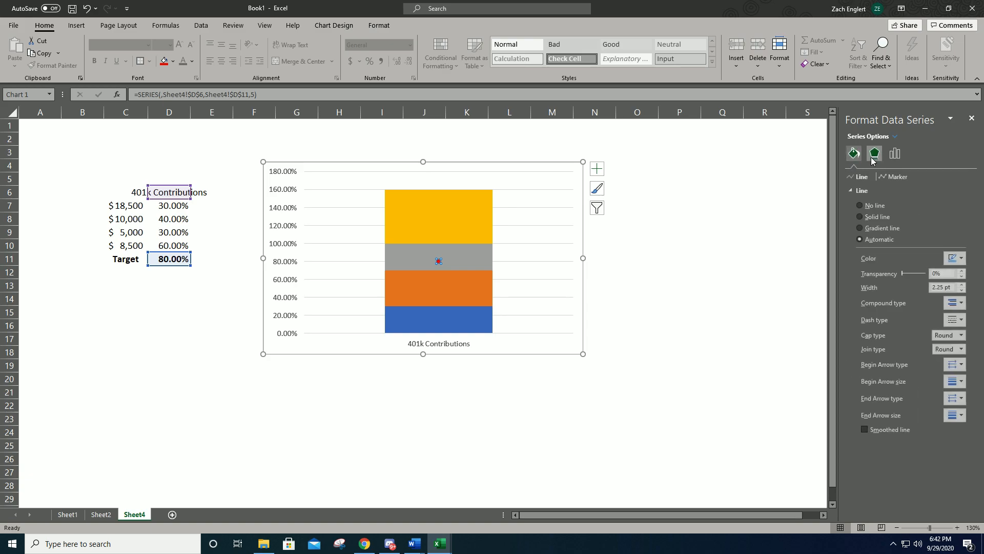
{"action": "left_click", "coordinate": [894, 176]}
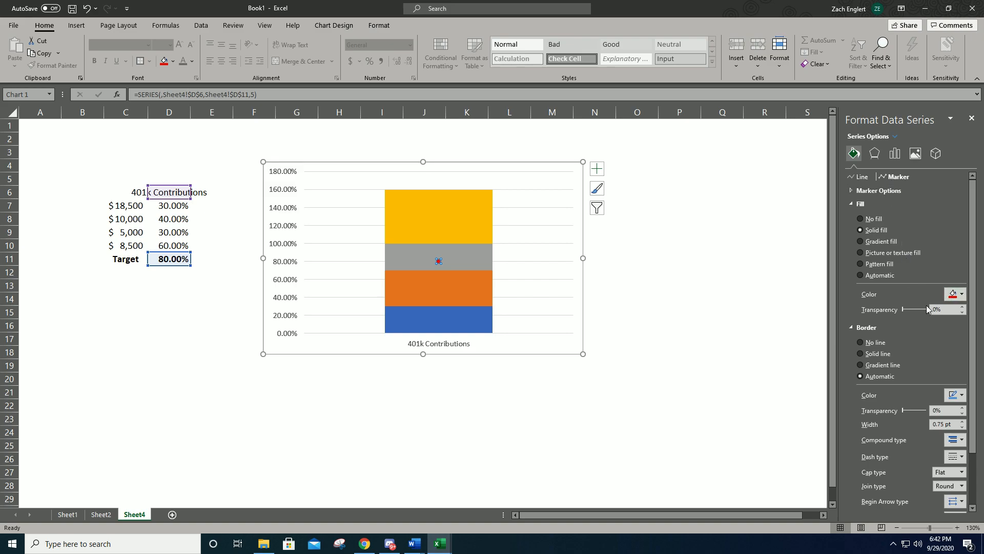
- Change the Target series marker to the built-in horizontal dash and enlarge it into a wide bar
{"action": "left_click", "coordinate": [866, 191]}
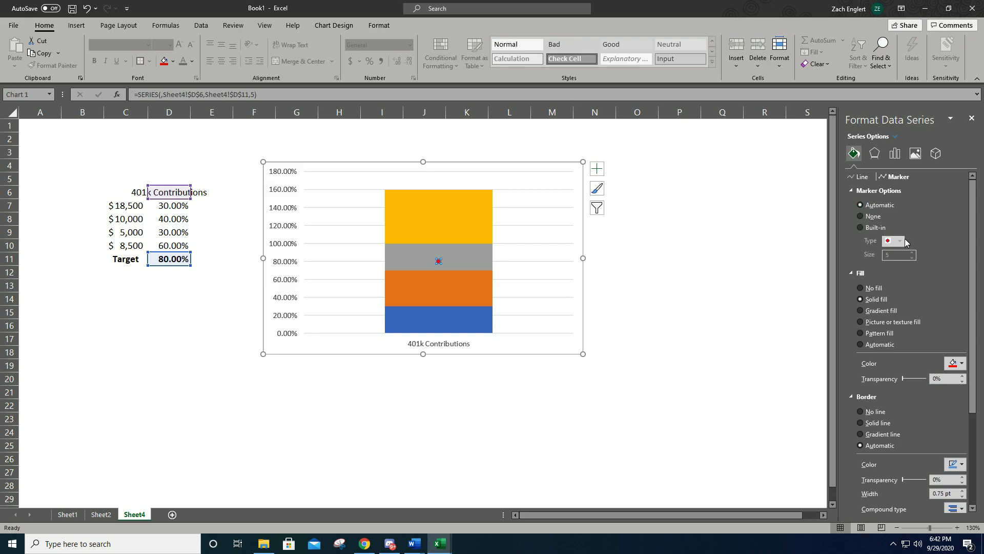
{"action": "left_click", "coordinate": [861, 227]}
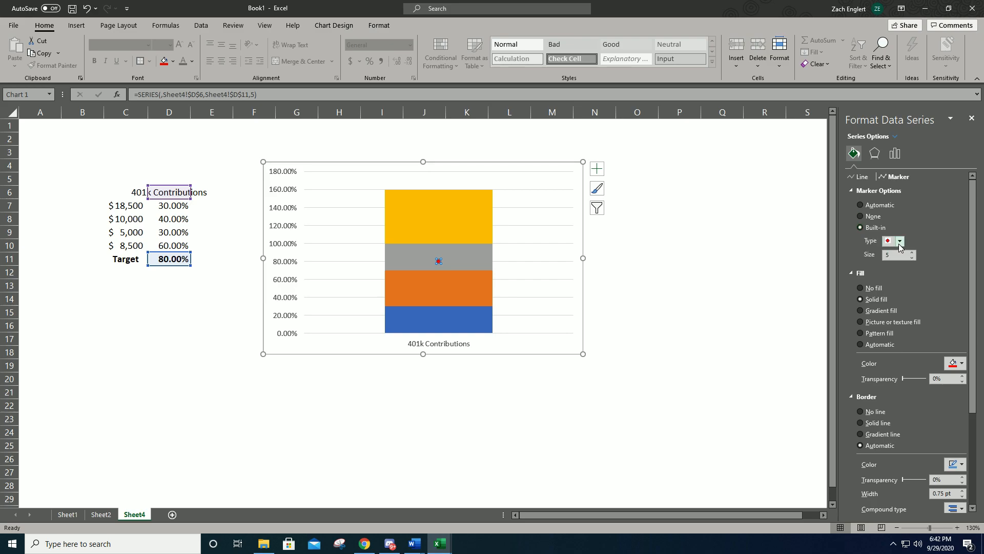
{"action": "left_click", "coordinate": [899, 241]}
{"action": "left_click", "coordinate": [891, 310]}
{"action": "left_click", "coordinate": [911, 252]}
{"action": "left_click", "coordinate": [912, 251]}
{"action": "left_click", "coordinate": [913, 252]}
{"action": "left_click", "coordinate": [912, 252]}
{"action": "left_click", "coordinate": [704, 255]}
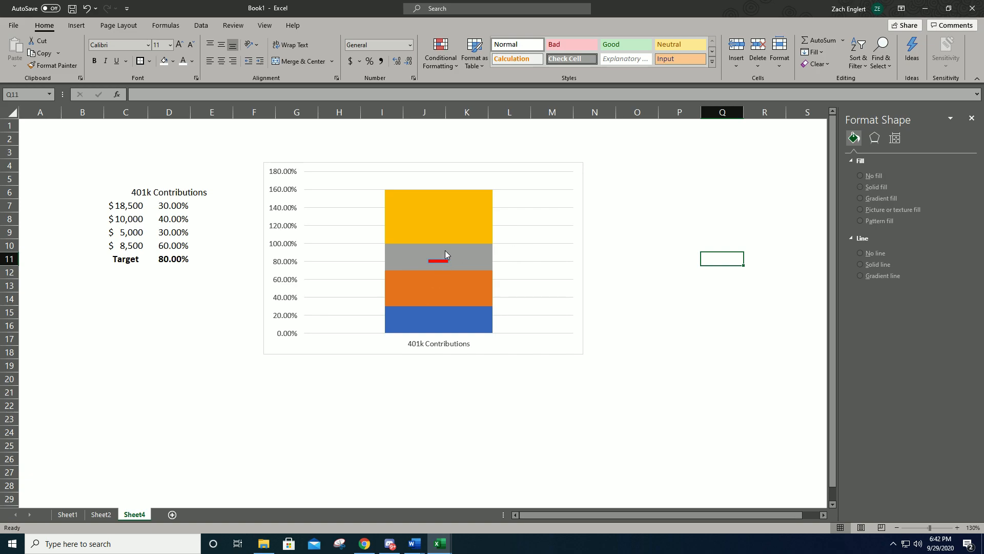
{"action": "mouse_move", "coordinate": [437, 263]}
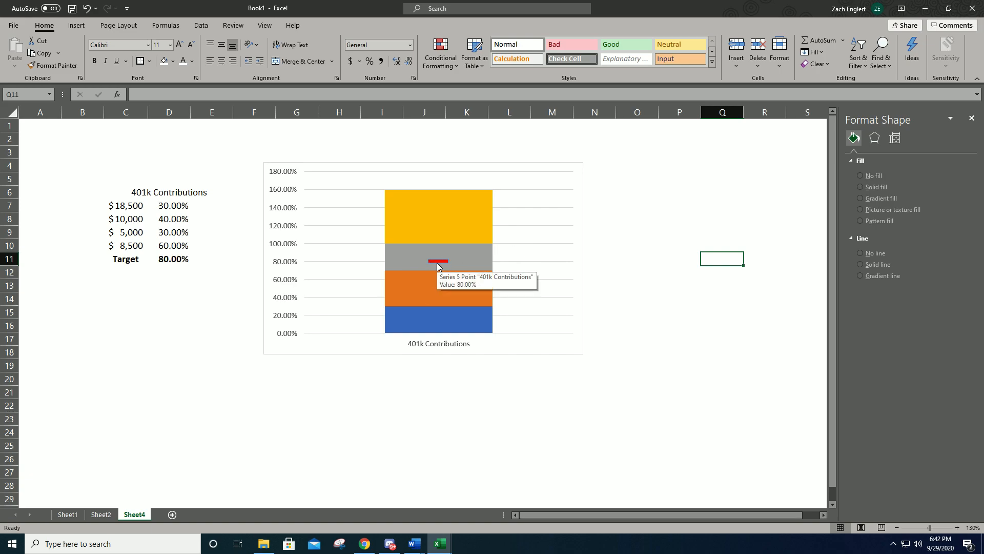
{"action": "mouse_move", "coordinate": [423, 219]}
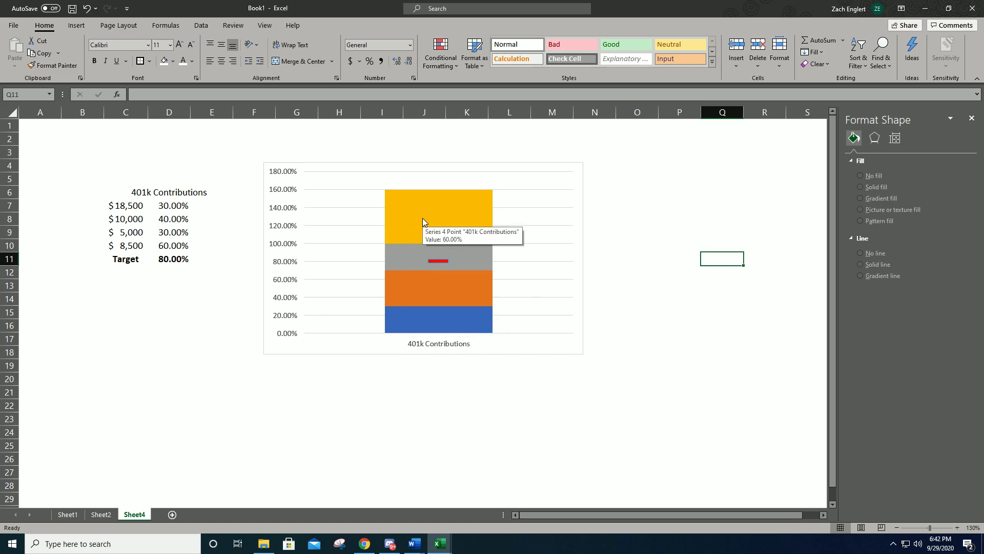
{"action": "left_click", "coordinate": [137, 247]}
{"action": "left_click", "coordinate": [163, 248]}
{"action": "left_click", "coordinate": [131, 246]}
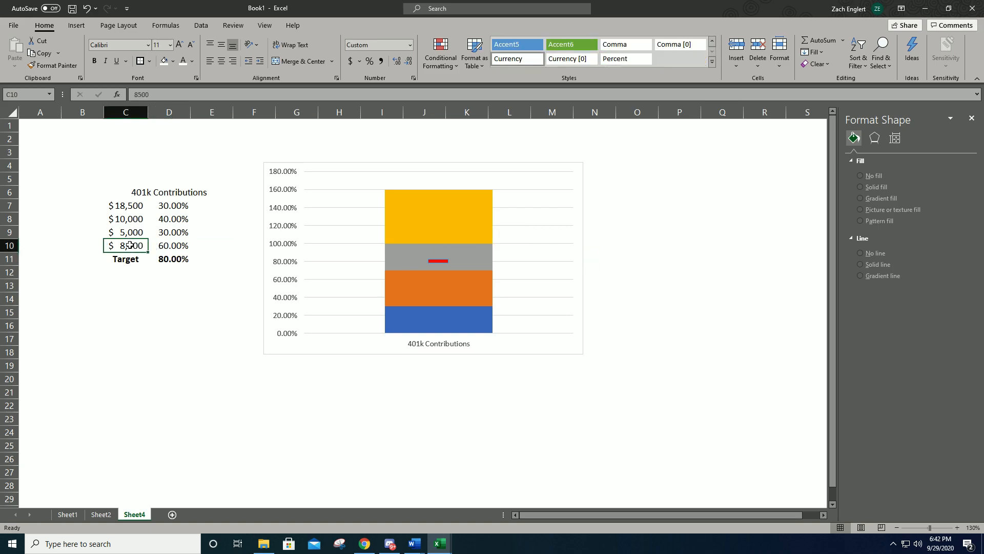
{"action": "left_click", "coordinate": [421, 321]}
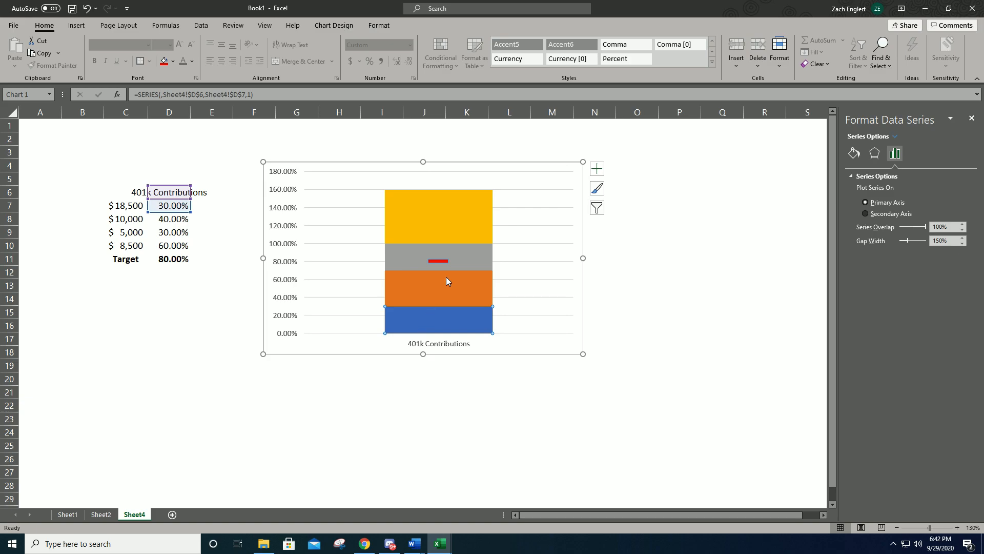
- Move the yellow Series4 column to the secondary axis and narrow it with a gap width of 417%
{"action": "left_click", "coordinate": [472, 230]}
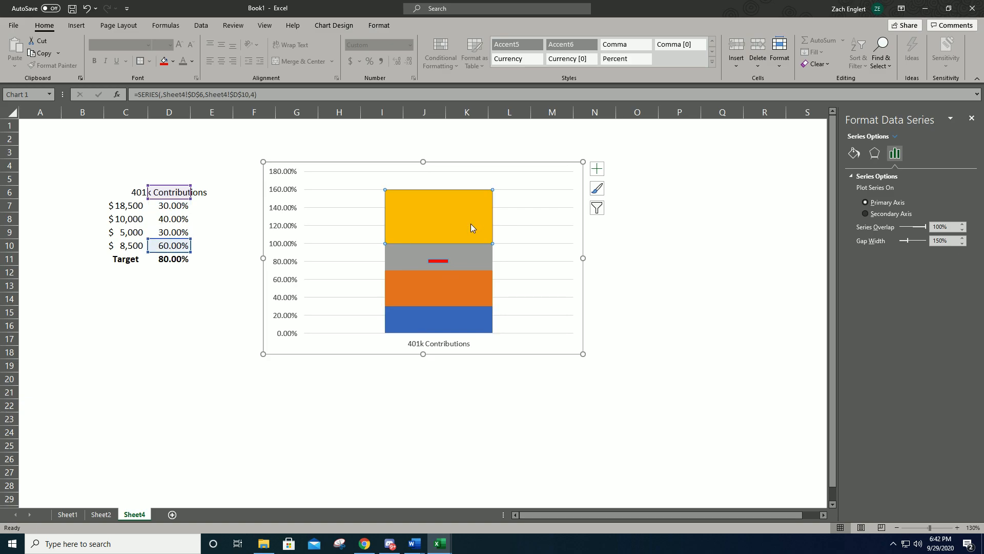
{"action": "right_click", "coordinate": [470, 228]}
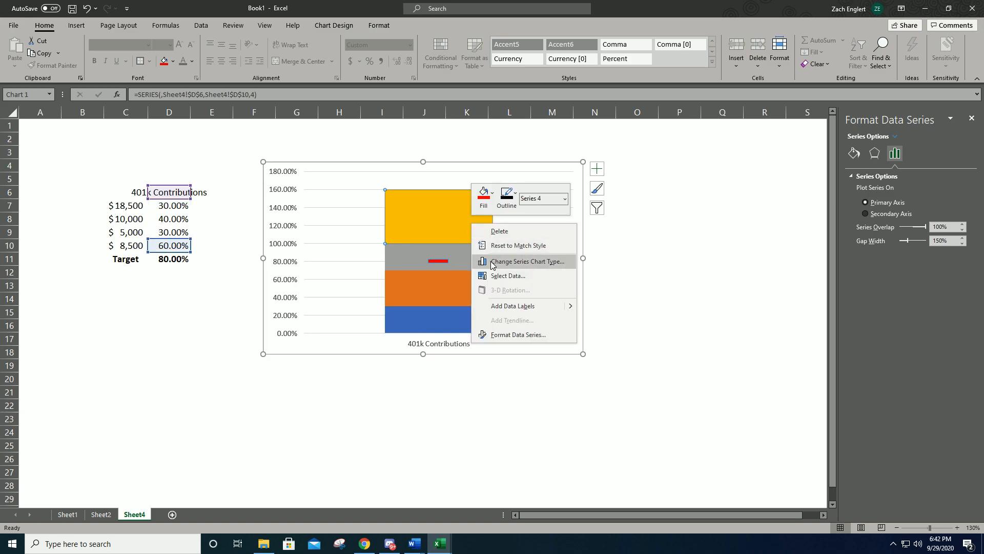
{"action": "left_click", "coordinate": [511, 335]}
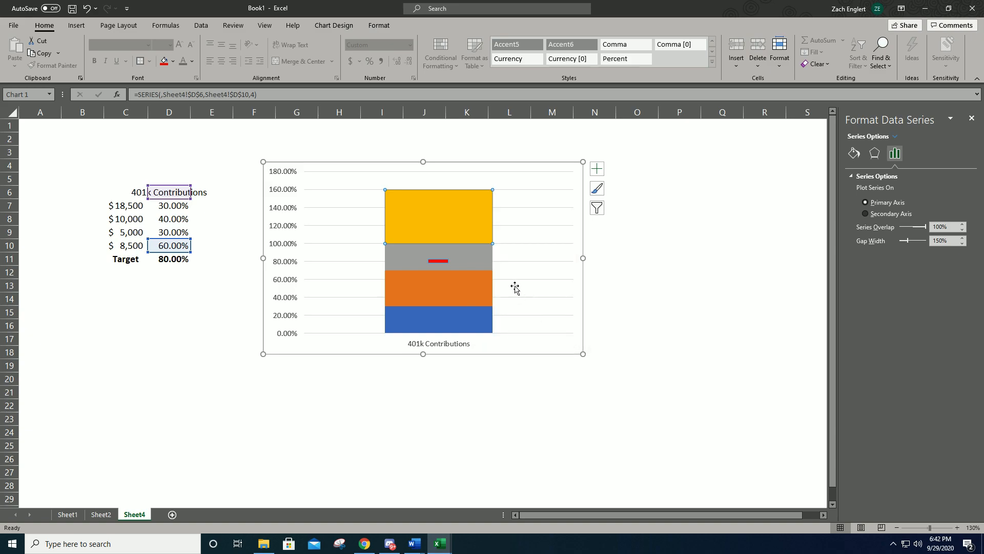
{"action": "right_click", "coordinate": [482, 219]}
{"action": "left_click", "coordinate": [521, 258]}
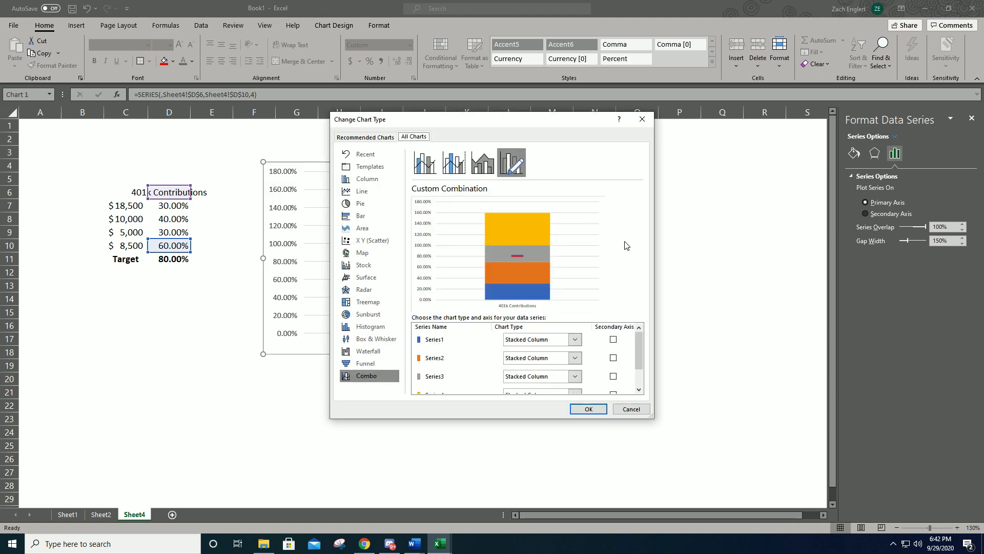
{"action": "scroll", "coordinate": [601, 354], "scroll_direction": "down", "scroll_amount": 1}
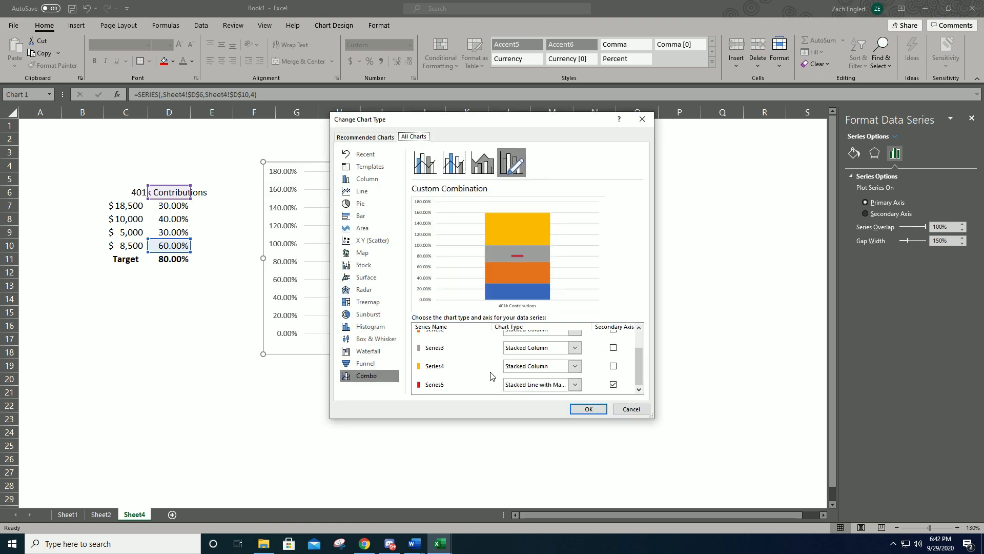
{"action": "left_click", "coordinate": [614, 366]}
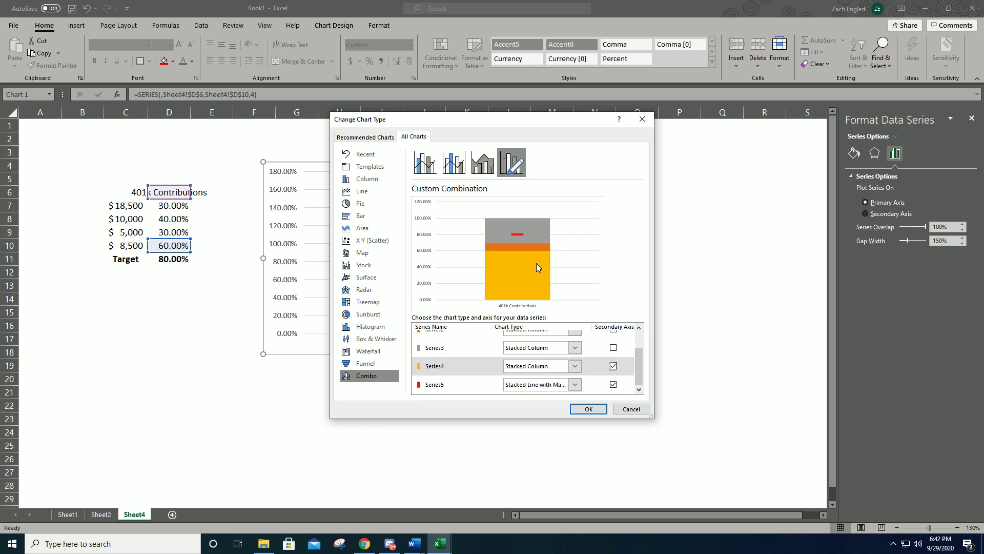
{"action": "left_click", "coordinate": [588, 408]}
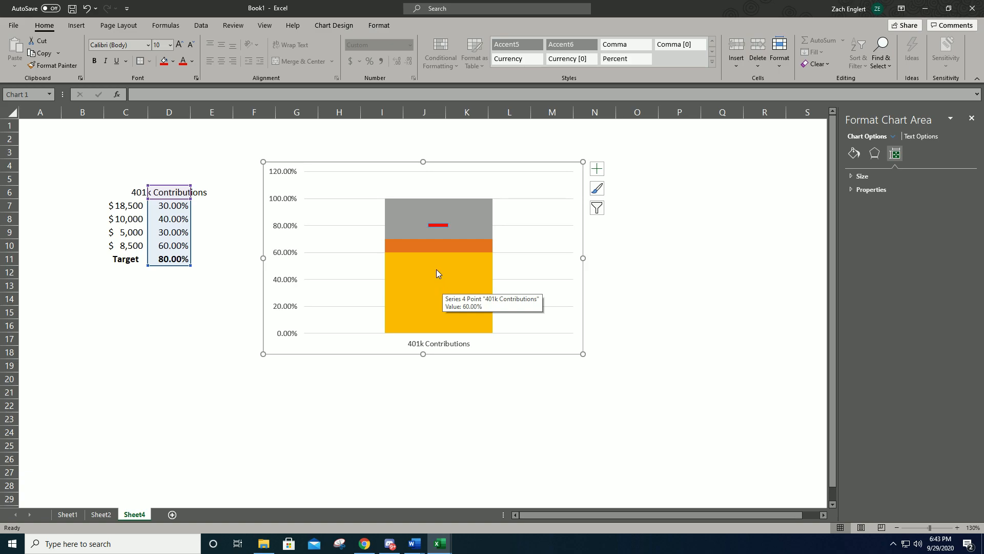
{"action": "left_click", "coordinate": [442, 280]}
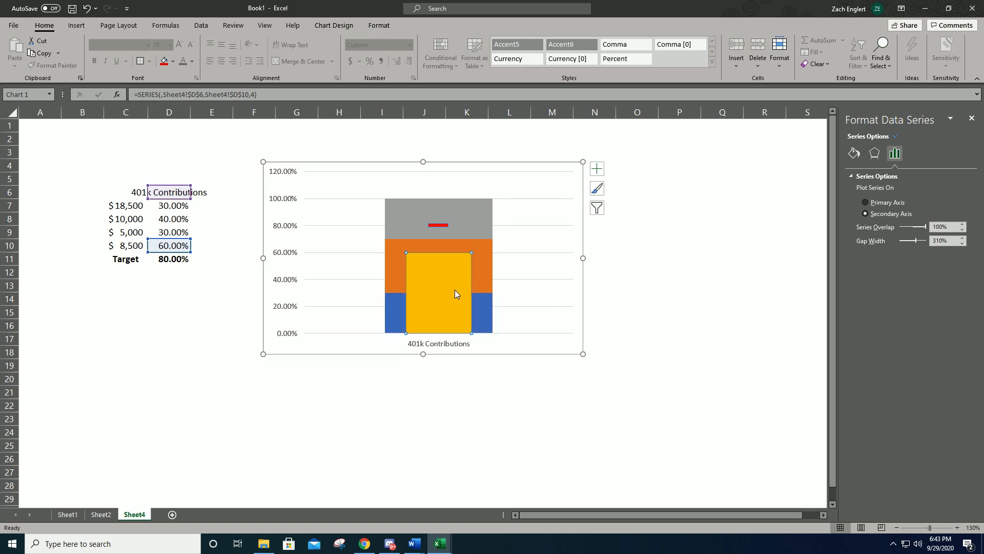
{"action": "mouse_move", "coordinate": [455, 290]}
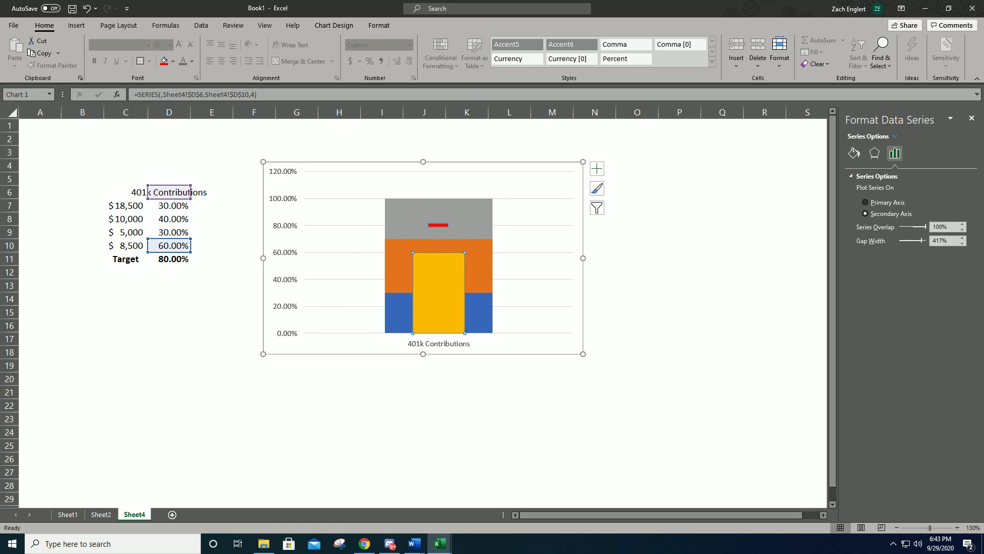
{"action": "key", "text": "alt+Tab"}
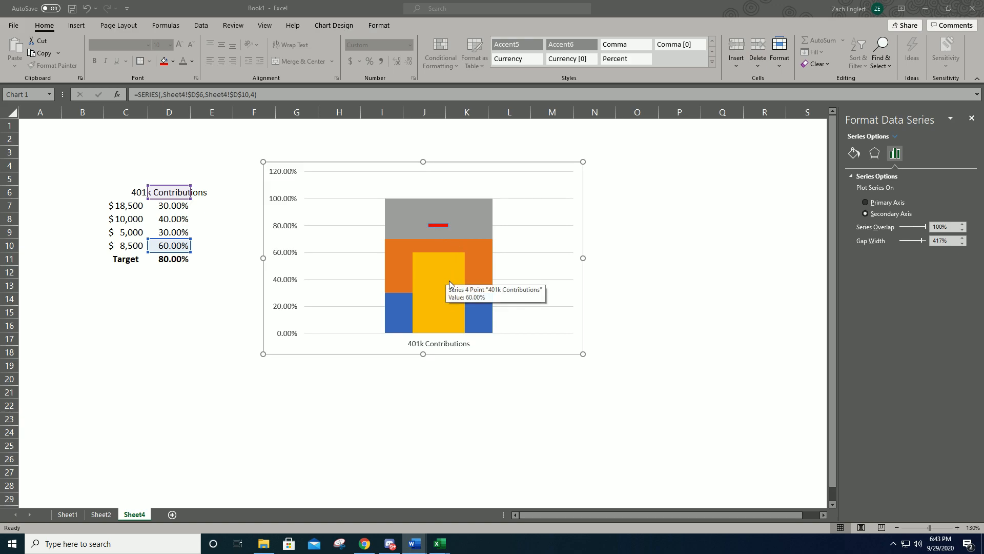
{"action": "key", "text": "alt+Tab"}
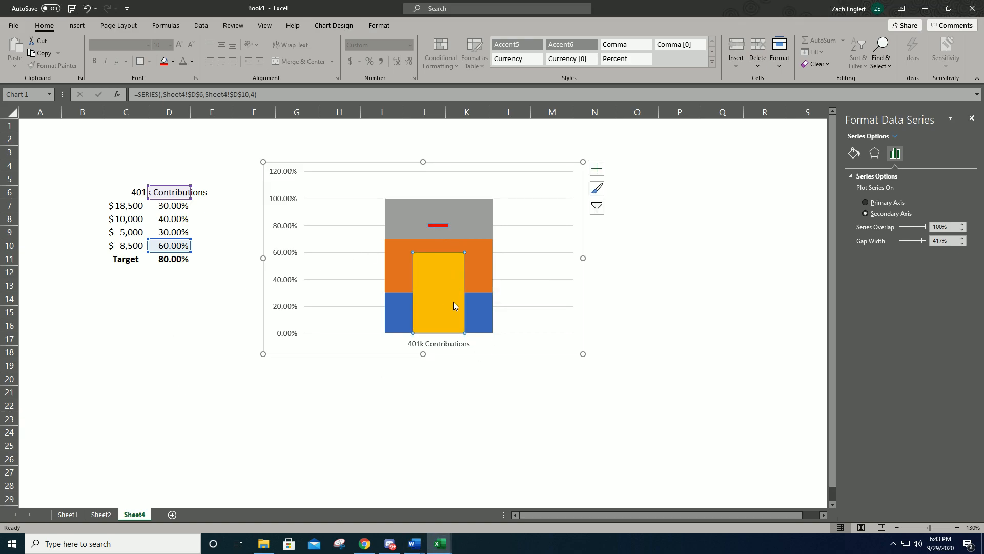
{"action": "left_click", "coordinate": [177, 302]}
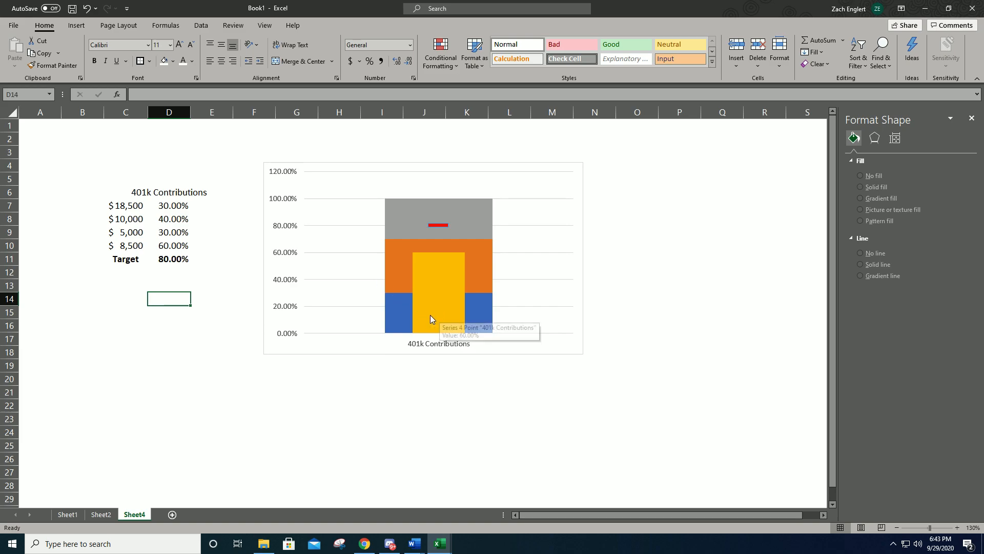
{"action": "left_click", "coordinate": [363, 340]}
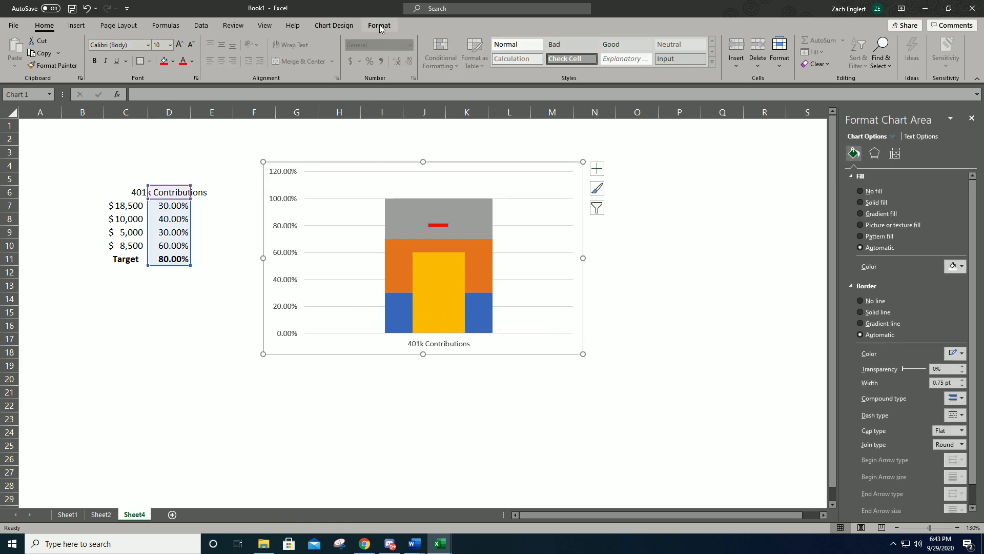
{"action": "key", "text": "alt+Tab"}
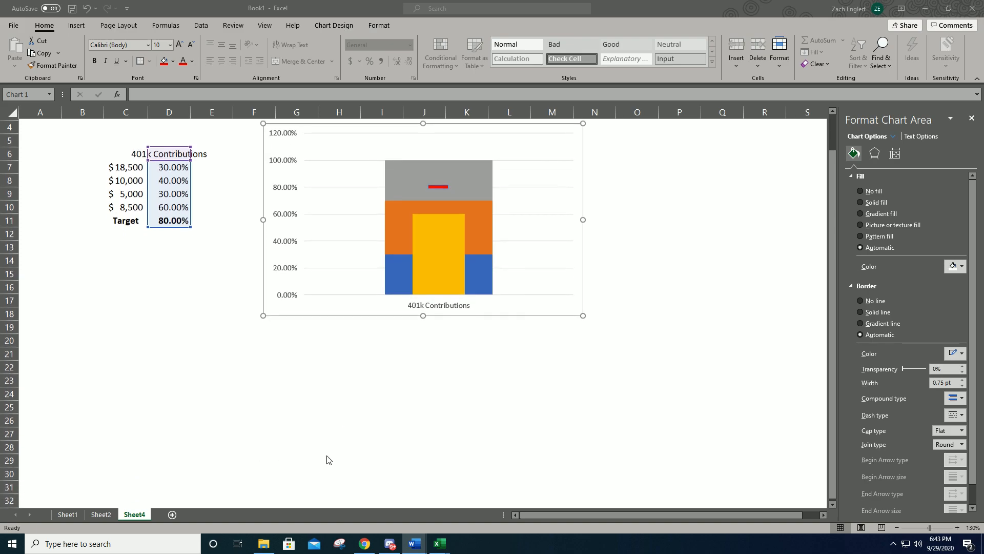
{"action": "key", "text": "alt+Tab"}
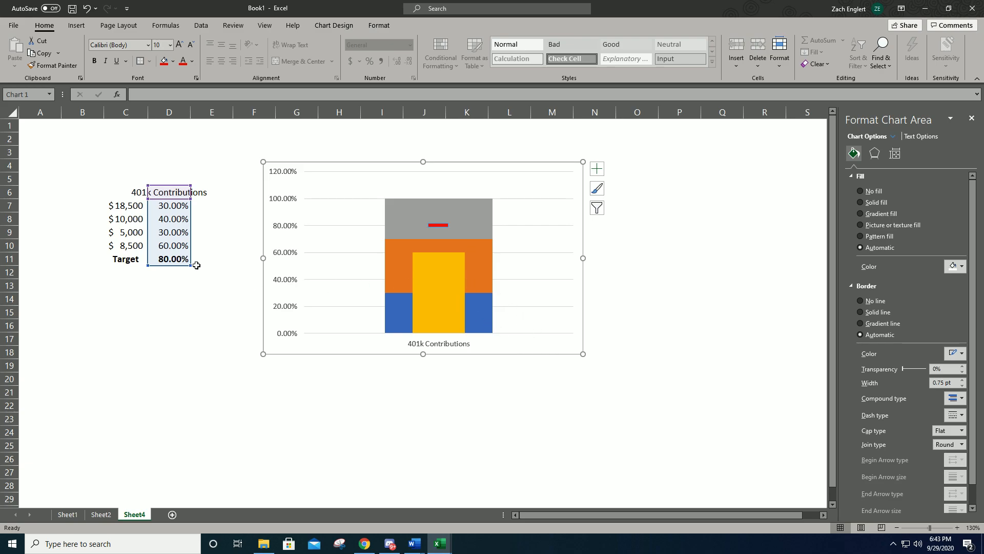
- Set the percentage in D10, beside the $8,500 amount, to 85%
{"action": "left_click", "coordinate": [172, 280]}
{"action": "left_click", "coordinate": [166, 262]}
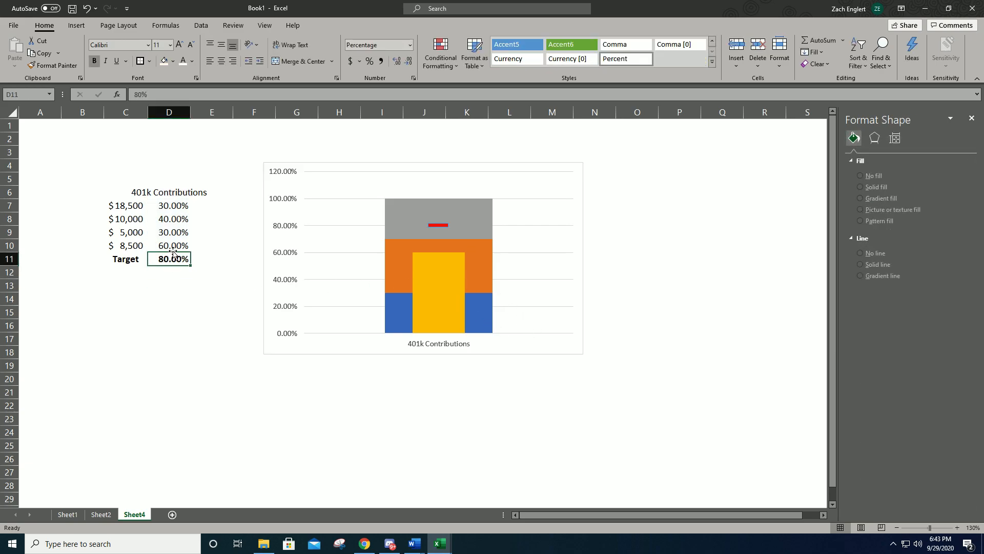
{"action": "left_click", "coordinate": [174, 249]}
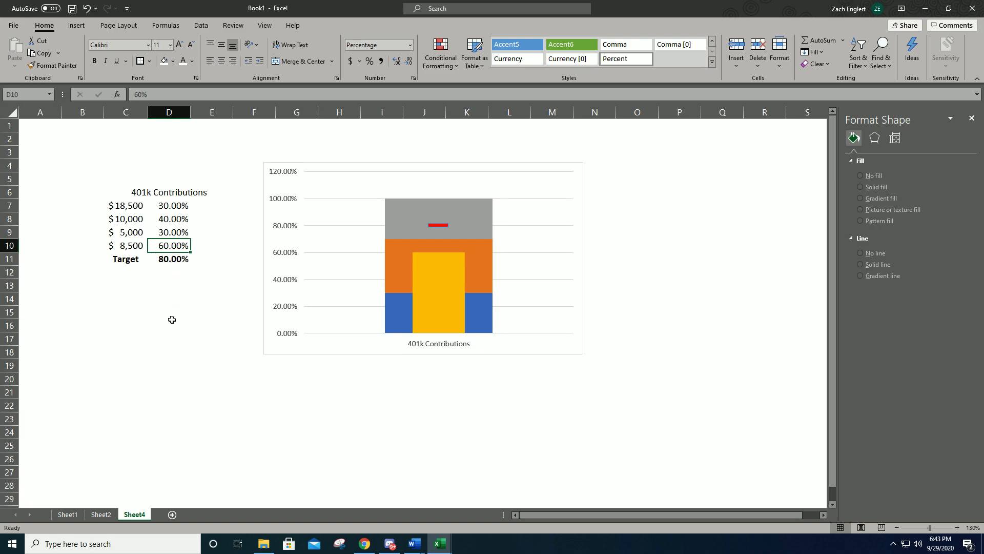
{"action": "type", "text": "85"}
{"action": "key", "text": "Return"}
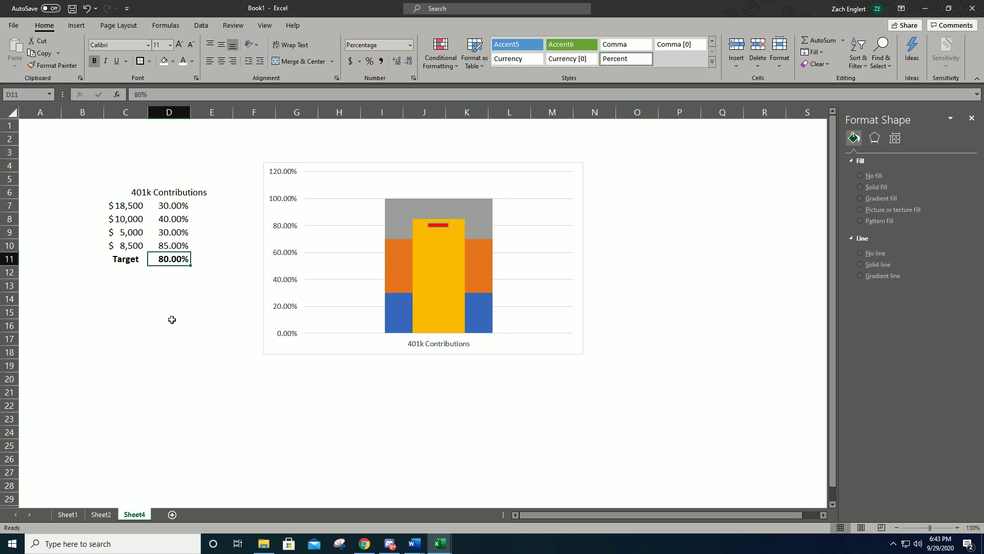
- Set the percentage in D10 to 25% to test how the chart's yellow bar responds
{"action": "key", "text": "Up"}
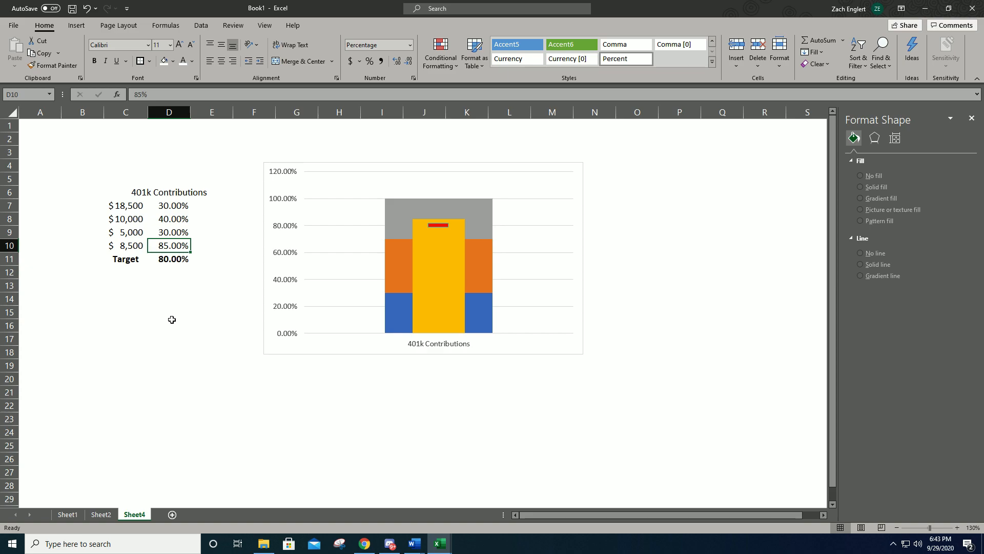
{"action": "type", "text": "25"}
{"action": "key", "text": "Return"}
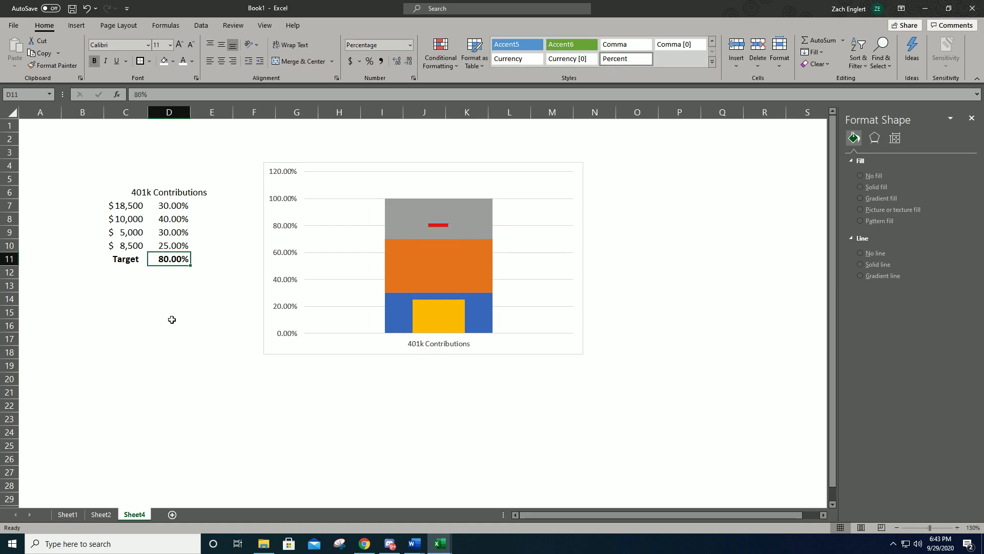
{"action": "key", "text": "Up"}
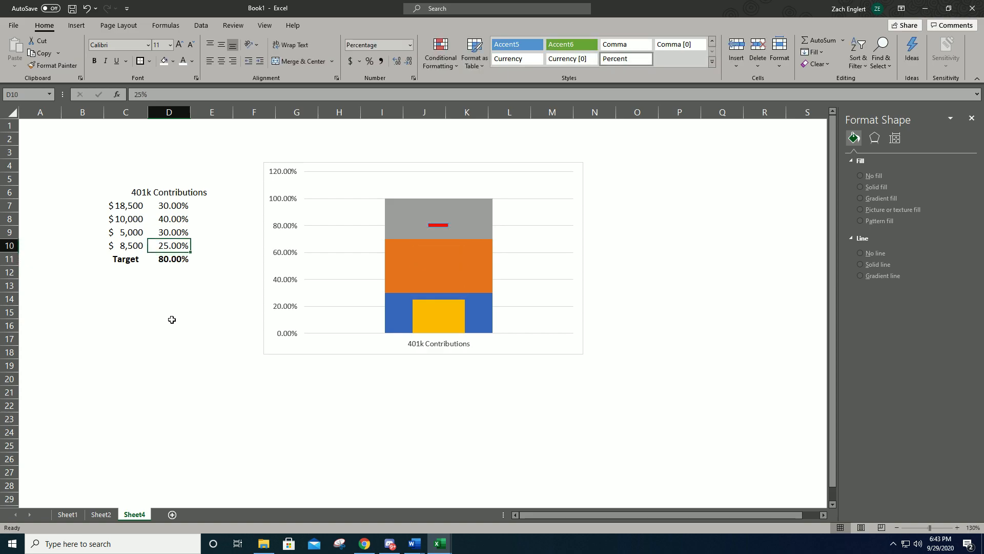
- Set the percentage in D10 to 60%
{"action": "type", "text": "60"}
{"action": "key", "text": "Return"}
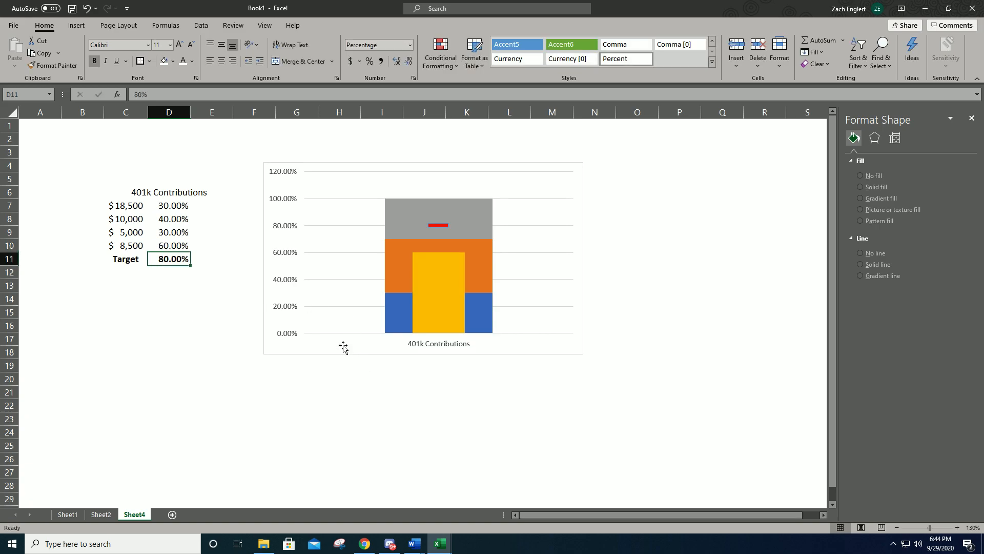
- Recolor the chart with the blue dark-to-light gradient, Monochromatic Palette 1
{"action": "left_click", "coordinate": [345, 287]}
{"action": "left_click", "coordinate": [334, 25]}
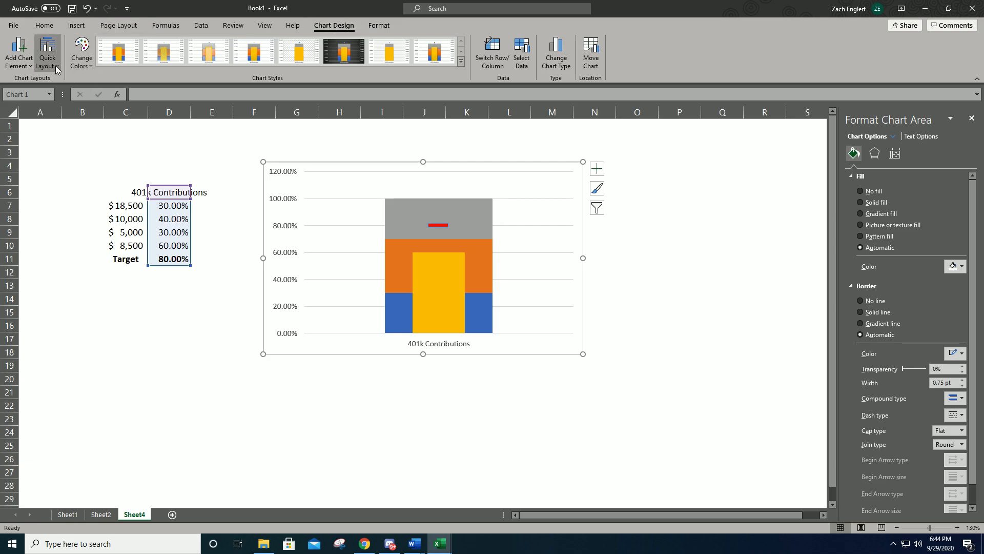
{"action": "left_click", "coordinate": [79, 60]}
{"action": "scroll", "coordinate": [131, 163], "scroll_direction": "down", "scroll_amount": 3}
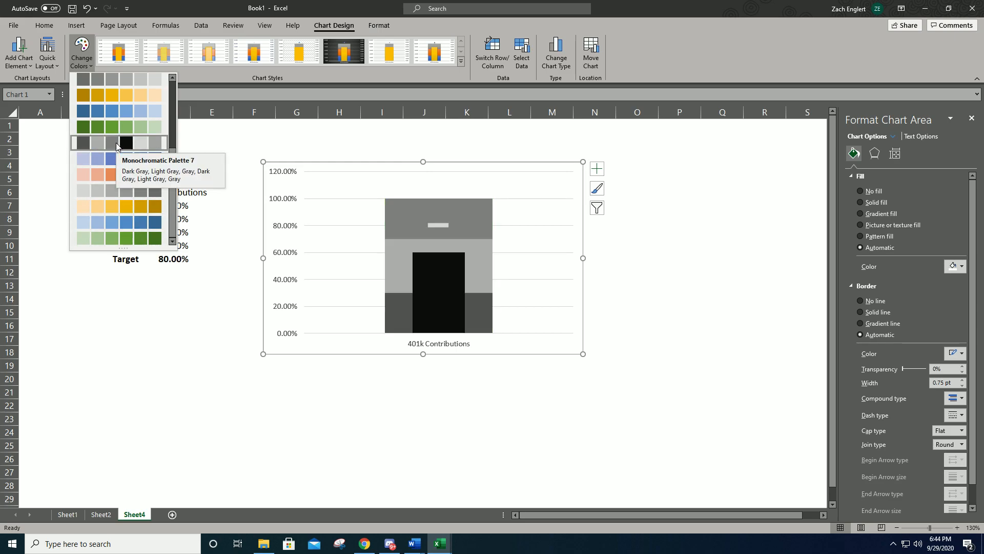
{"action": "scroll", "coordinate": [116, 142], "scroll_direction": "up", "scroll_amount": 2}
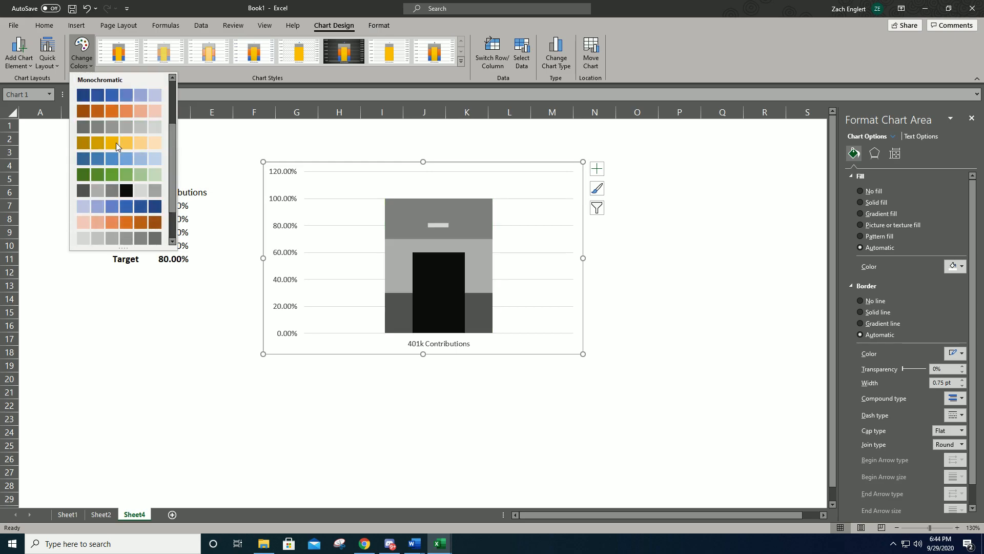
{"action": "left_click", "coordinate": [125, 102]}
- Change the Target dash at 80% to a red solid line color and a red fill
{"action": "left_click", "coordinate": [439, 226]}
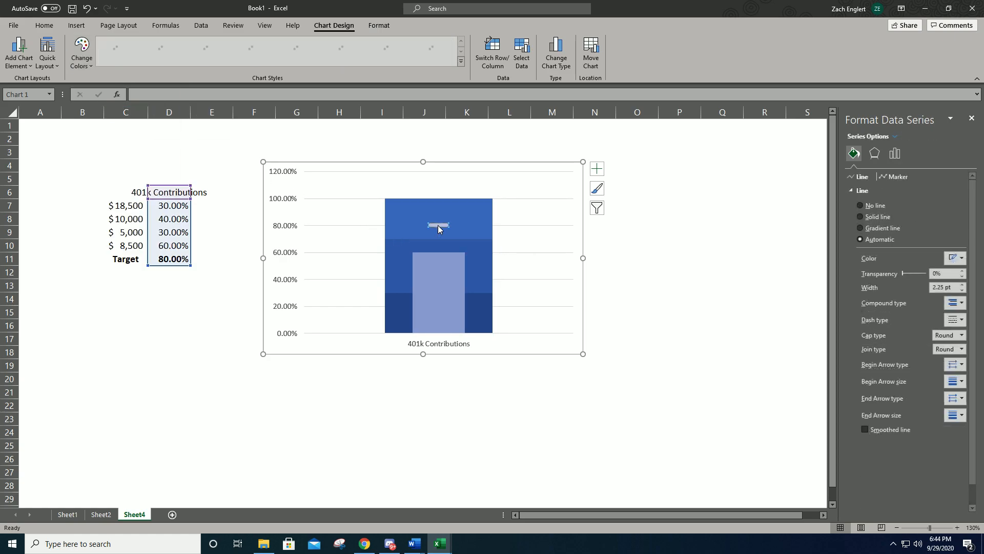
{"action": "left_click", "coordinate": [963, 261]}
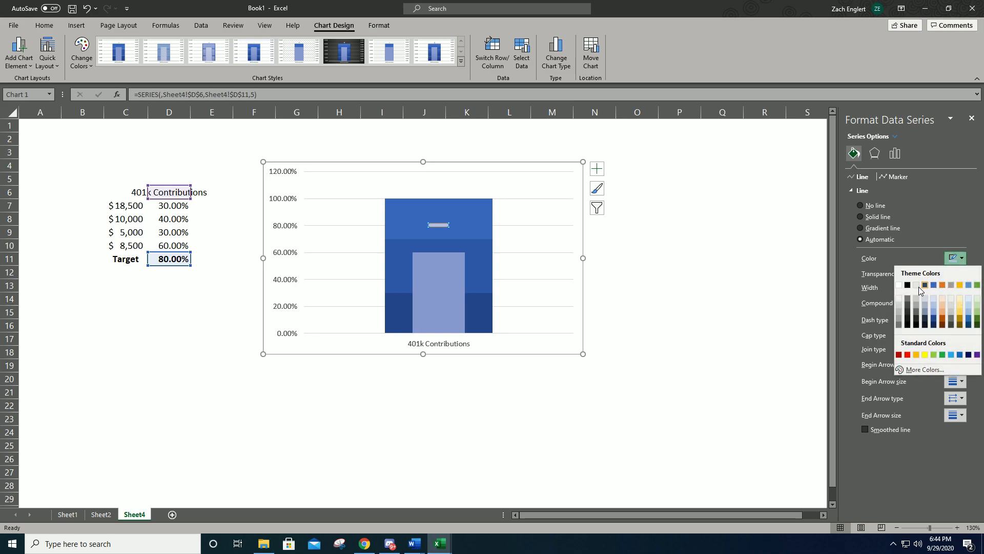
{"action": "left_click", "coordinate": [908, 355]}
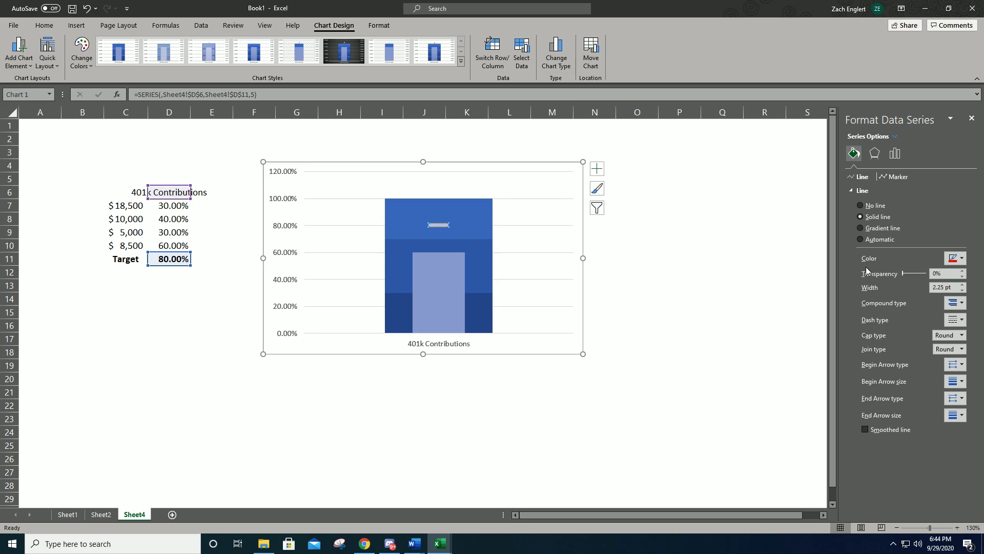
{"action": "left_click", "coordinate": [438, 226]}
{"action": "right_click", "coordinate": [439, 227]}
{"action": "left_click", "coordinate": [452, 198]}
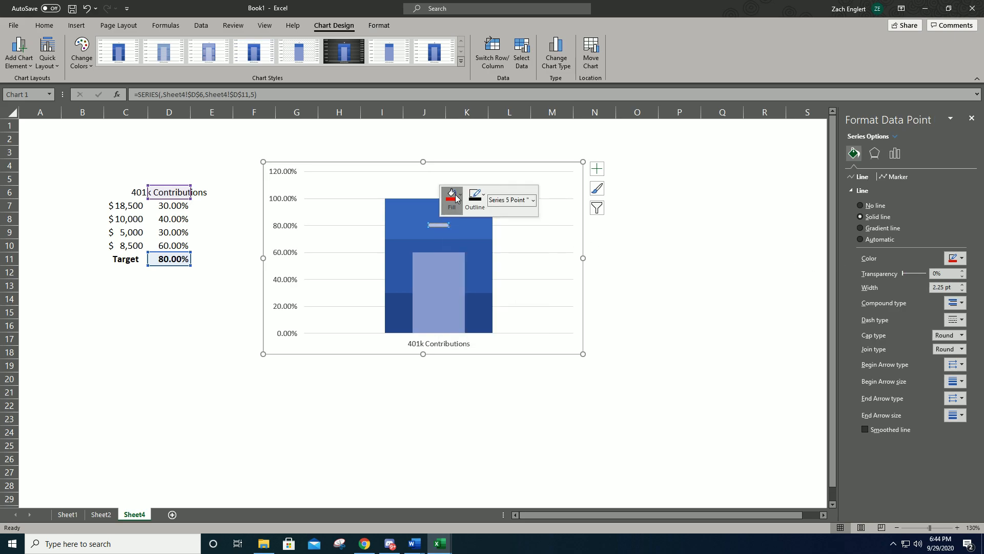
{"action": "left_click", "coordinate": [459, 320]}
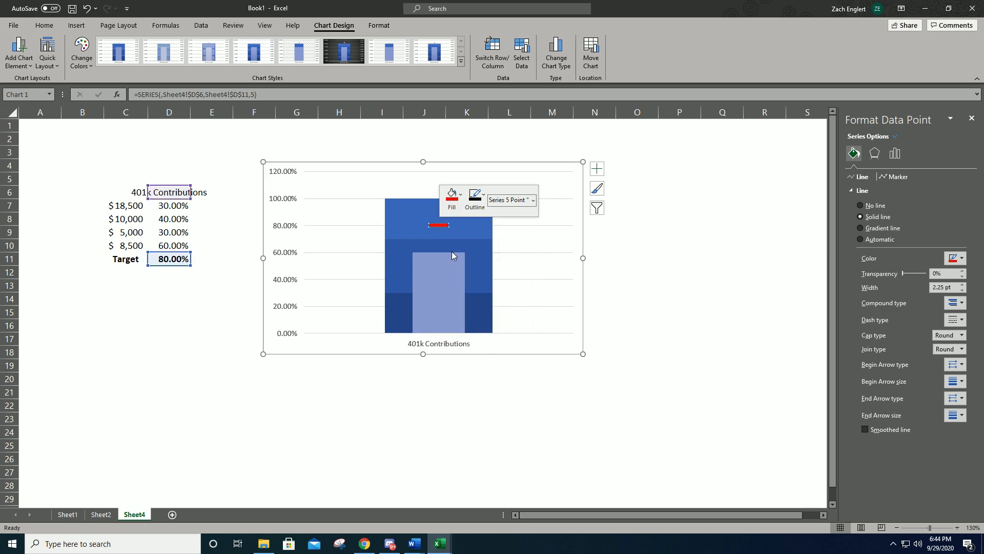
{"action": "left_click", "coordinate": [528, 264]}
- Fill the narrow Series 4 bar with black
{"action": "left_click", "coordinate": [441, 273]}
{"action": "right_click", "coordinate": [444, 276]}
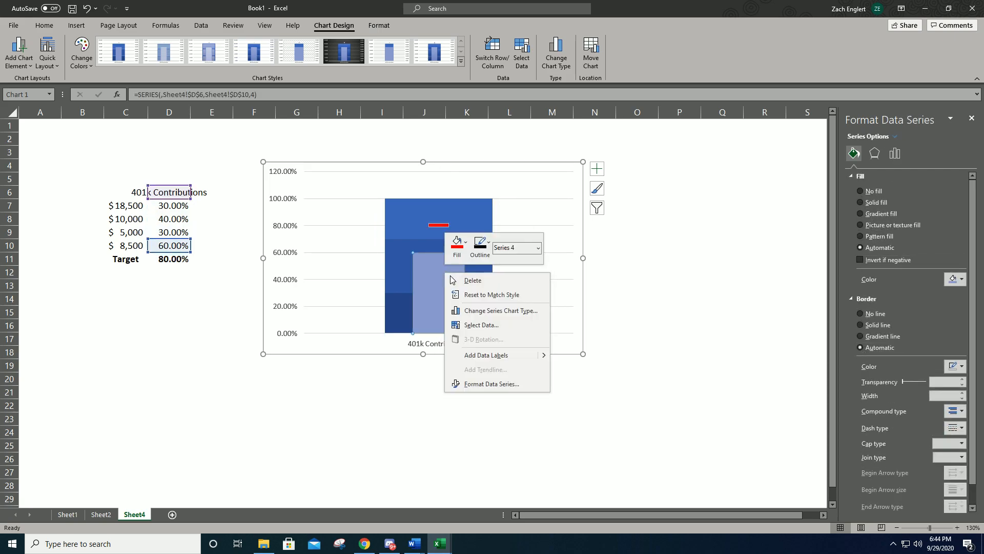
{"action": "left_click", "coordinate": [481, 244]}
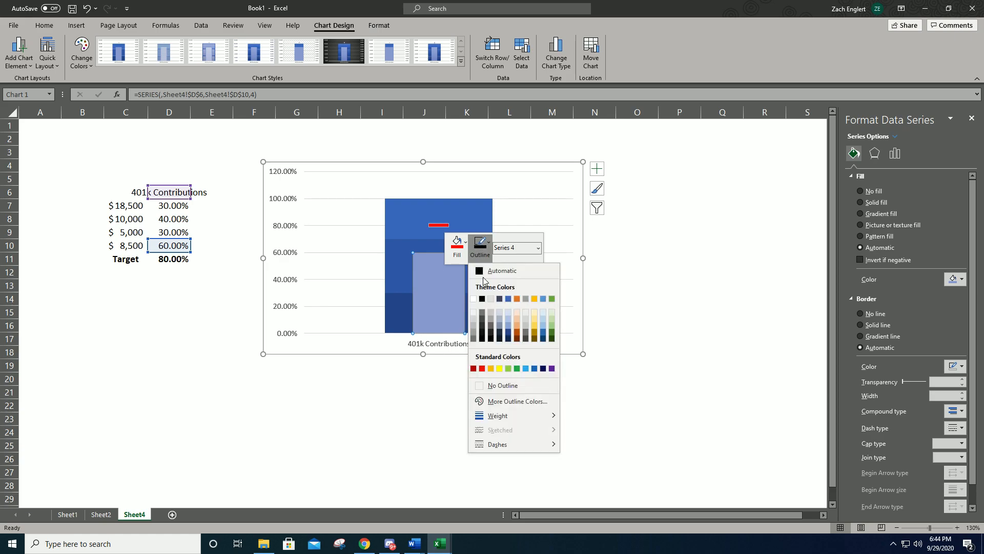
{"action": "left_click", "coordinate": [462, 255]}
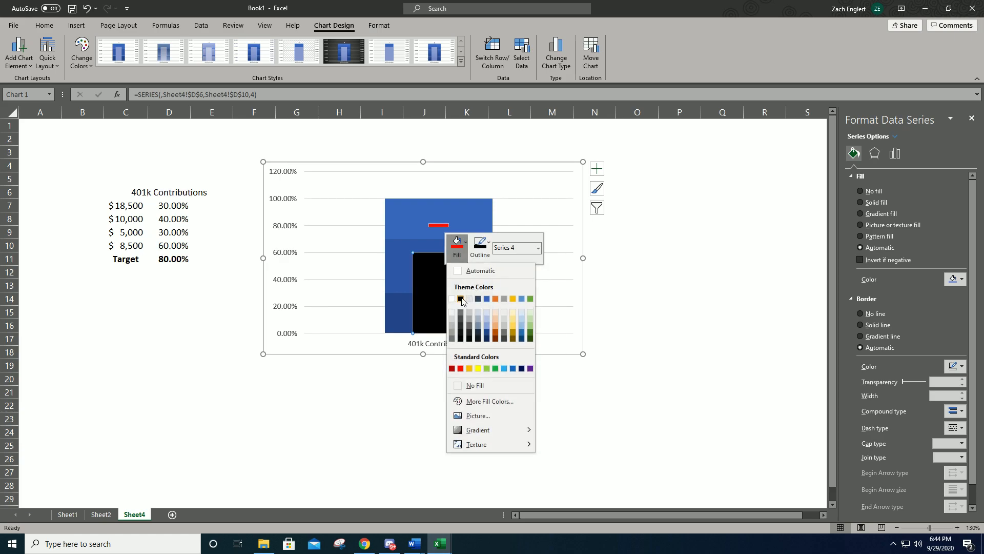
{"action": "left_click", "coordinate": [461, 299]}
{"action": "left_click", "coordinate": [454, 396]}
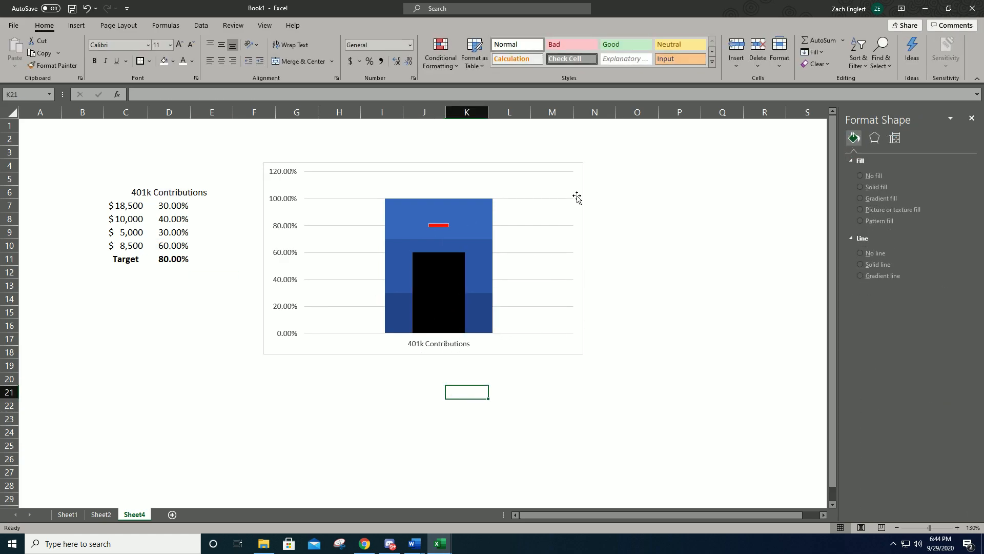
- Enlarge the chart to about 3.4" high by 5.37" wide
{"action": "left_click", "coordinate": [568, 345]}
{"action": "left_click_drag", "start_coordinate": [583, 353], "coordinate": [606, 379]}
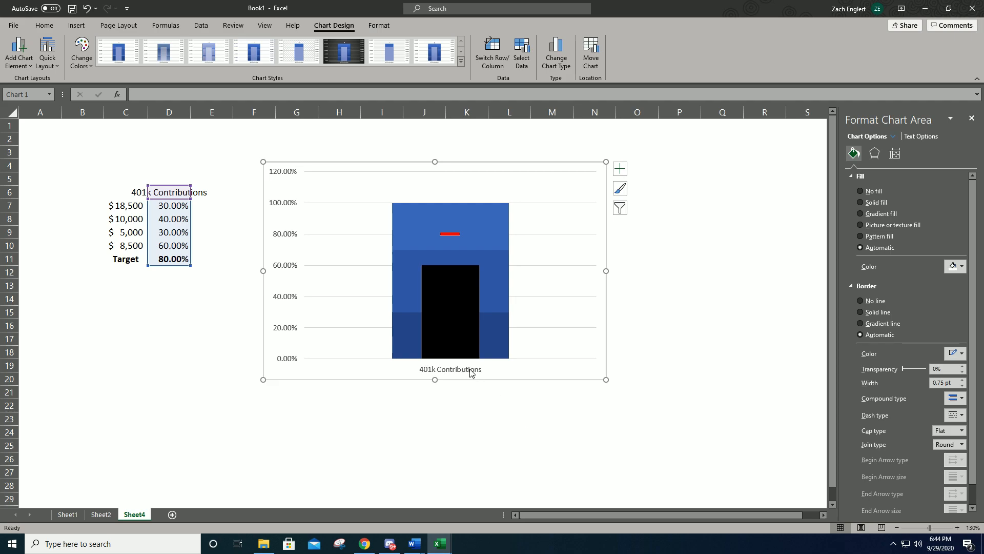
- Give the chart area an outer shadow toward the bottom right and a solid black outline
{"action": "left_click", "coordinate": [379, 26]}
{"action": "left_click", "coordinate": [400, 63]}
{"action": "mouse_move", "coordinate": [415, 92]}
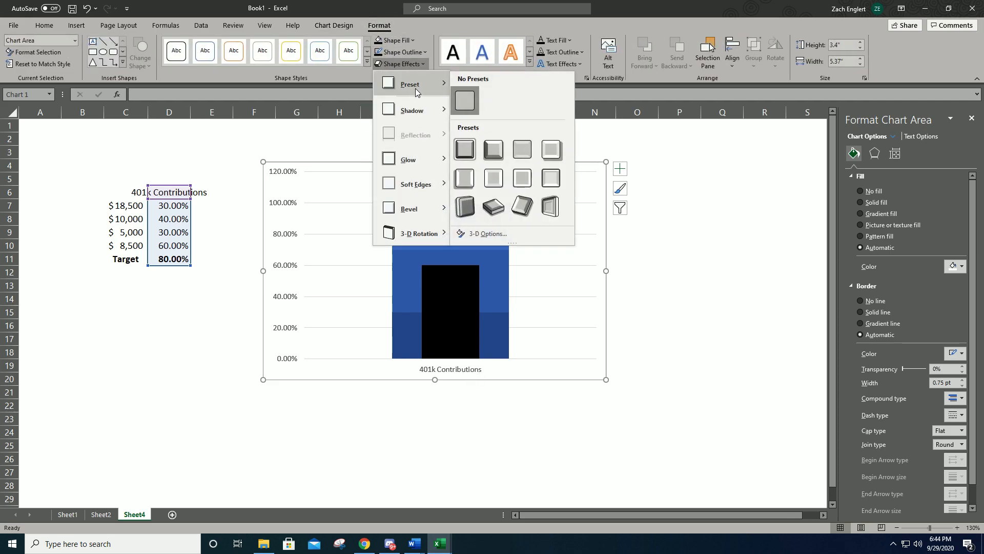
{"action": "mouse_move", "coordinate": [420, 112]}
{"action": "left_click", "coordinate": [468, 175]}
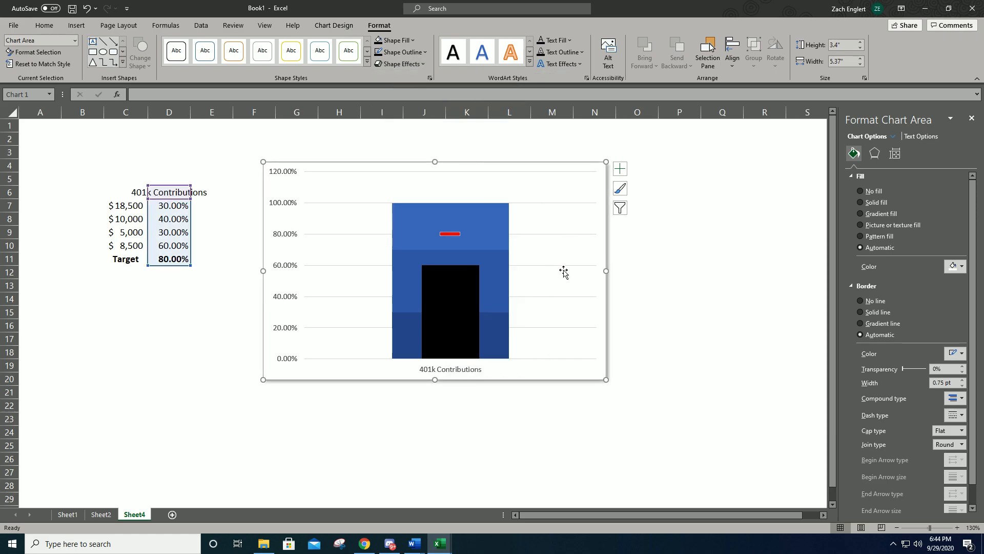
{"action": "left_click", "coordinate": [384, 52]}
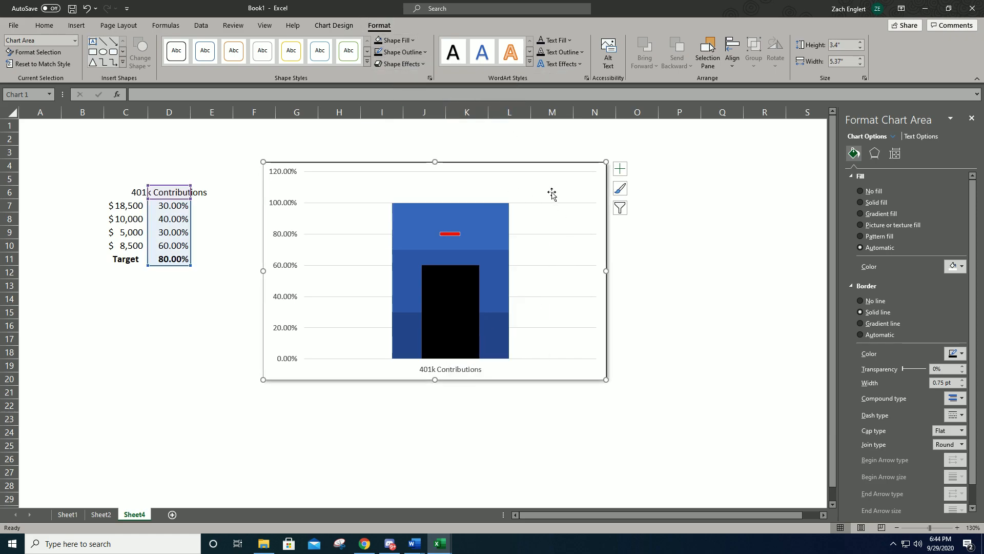
- Add secondary minor horizontal gridlines to the chart
{"action": "left_click", "coordinate": [543, 348]}
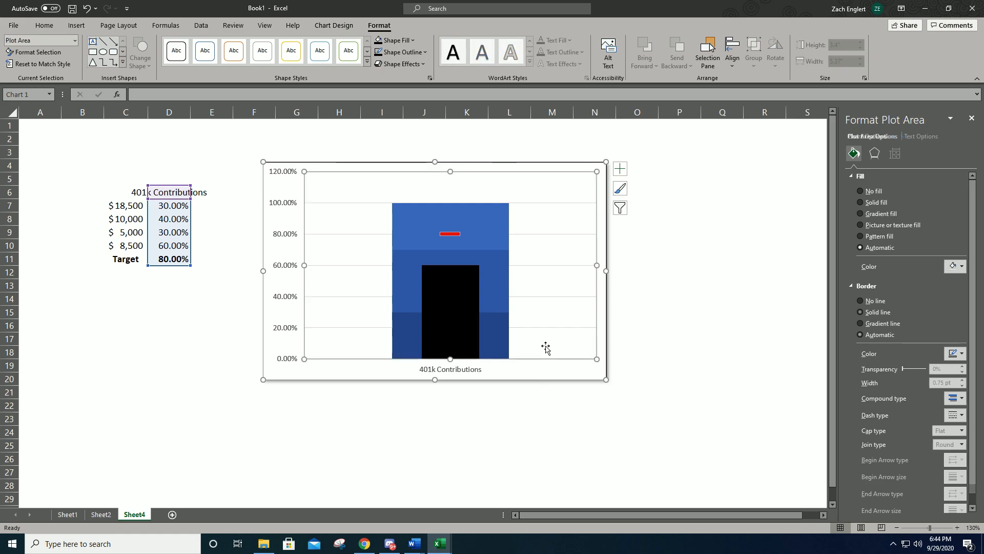
{"action": "left_click", "coordinate": [333, 26]}
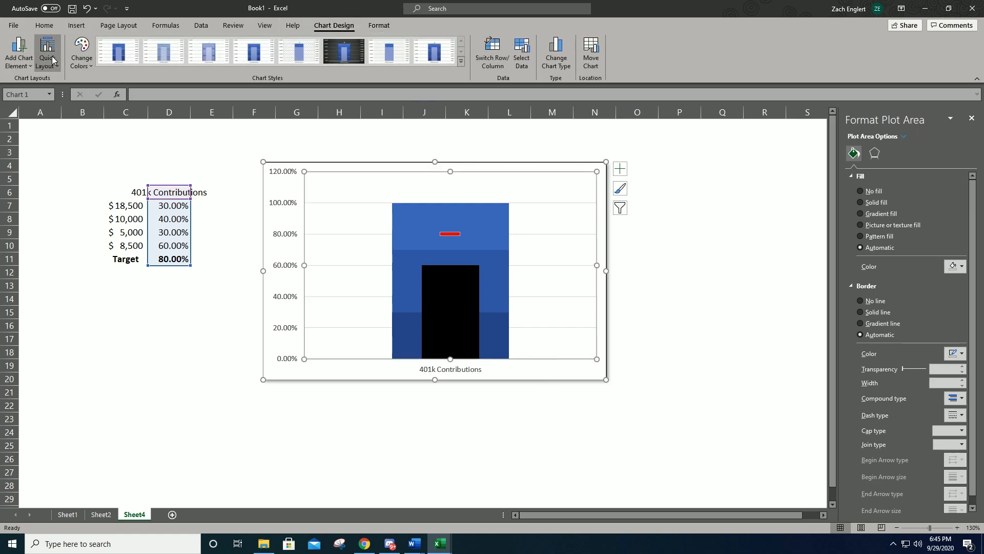
{"action": "left_click", "coordinate": [26, 57]}
{"action": "mouse_move", "coordinate": [38, 166]}
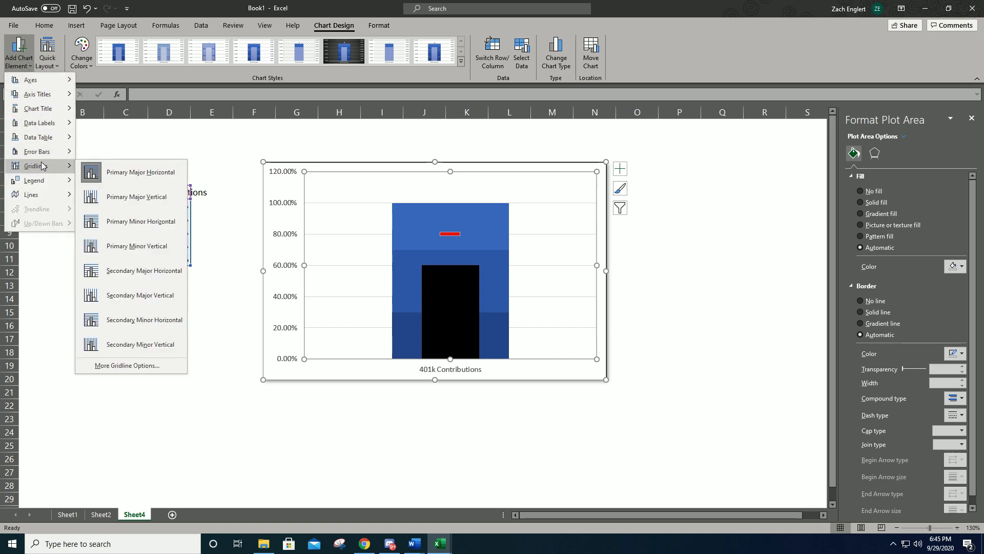
{"action": "left_click", "coordinate": [155, 315]}
{"action": "left_click", "coordinate": [331, 409]}
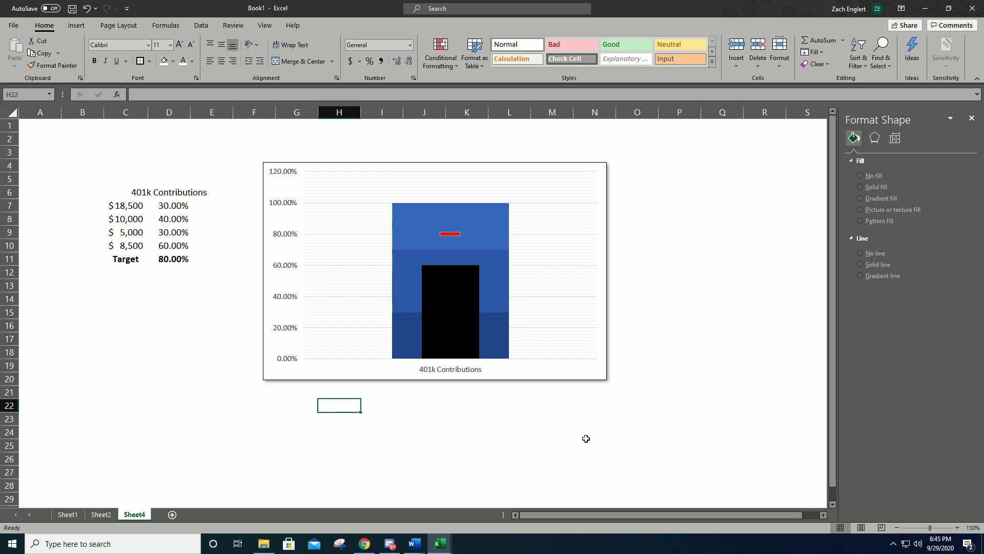
- Apply an outer bottom-right shadow to the lowest dark blue band, Series 1
{"action": "left_click", "coordinate": [502, 235]}
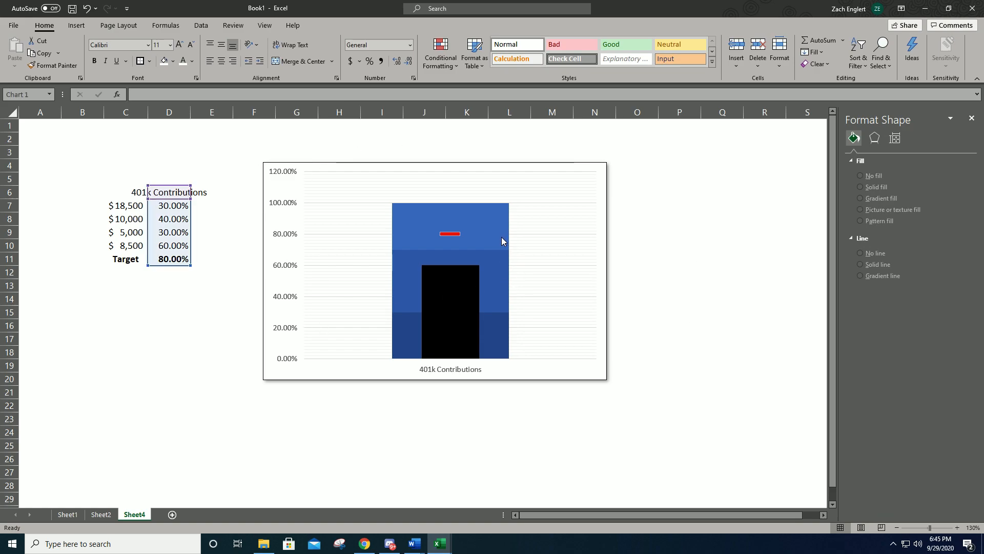
{"action": "key", "text": "Escape"}
{"action": "left_click", "coordinate": [500, 327]}
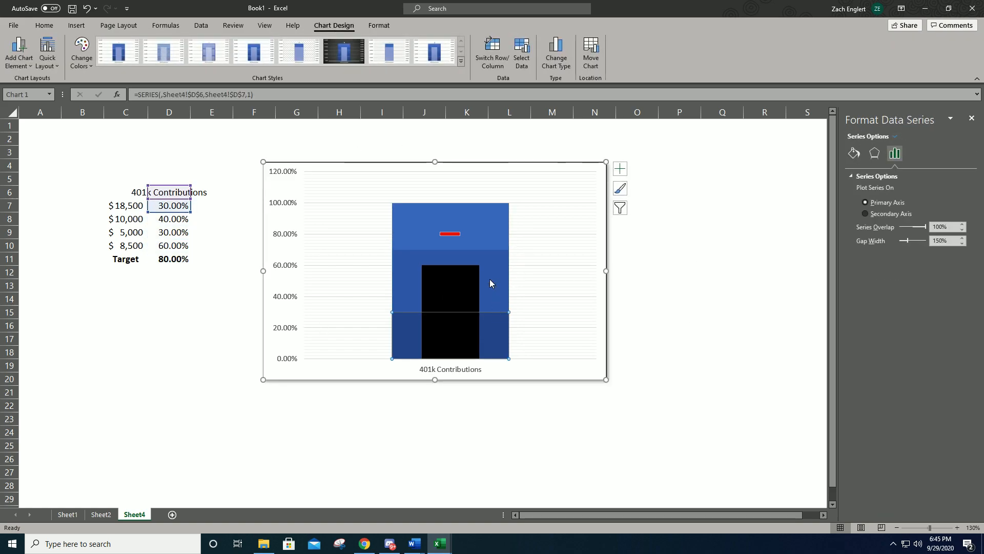
{"action": "left_click", "coordinate": [379, 27]}
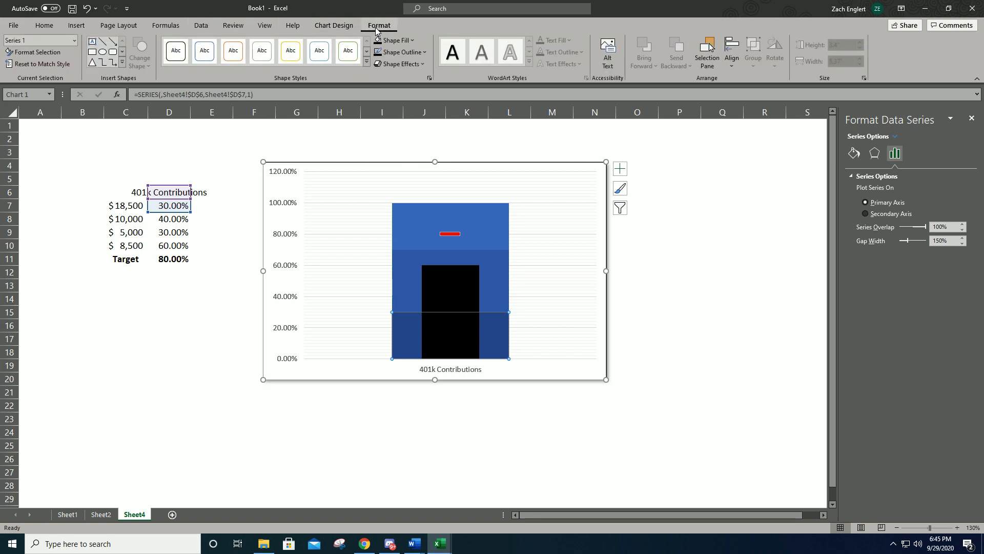
{"action": "left_click", "coordinate": [400, 64]}
{"action": "mouse_move", "coordinate": [418, 114]}
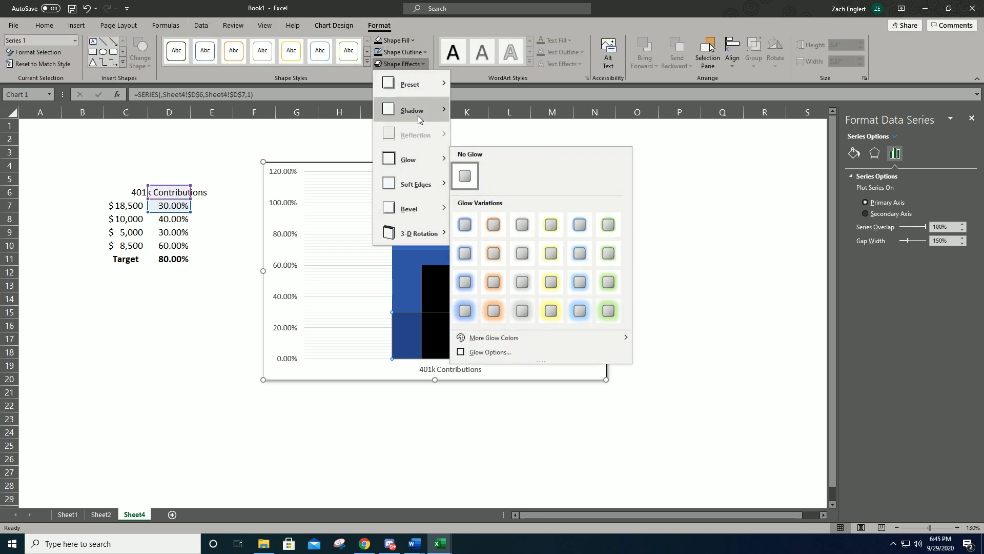
{"action": "left_click", "coordinate": [464, 162]}
- Apply the same outer shadow to the middle blue band, Series 2
{"action": "left_click", "coordinate": [495, 249]}
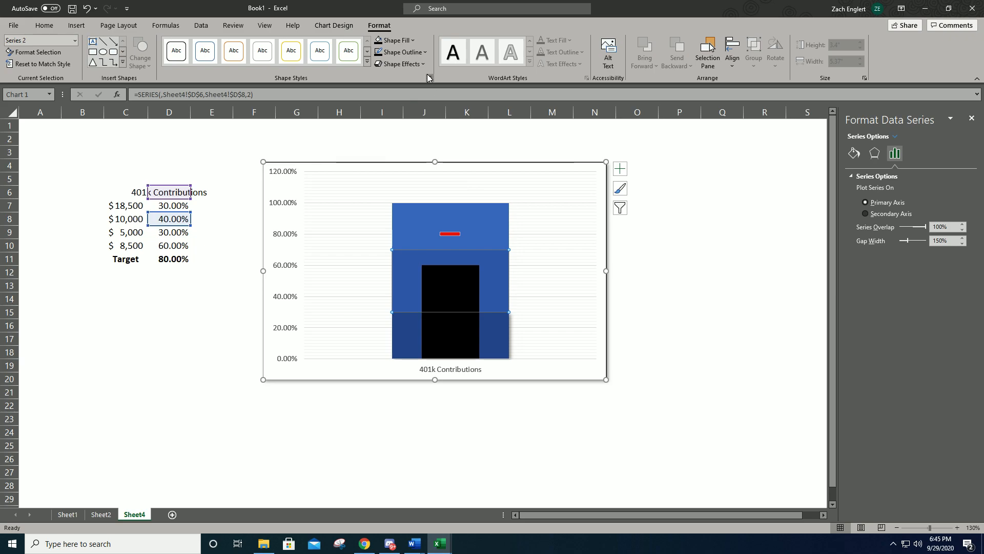
{"action": "left_click", "coordinate": [500, 268]}
{"action": "left_click", "coordinate": [384, 65]}
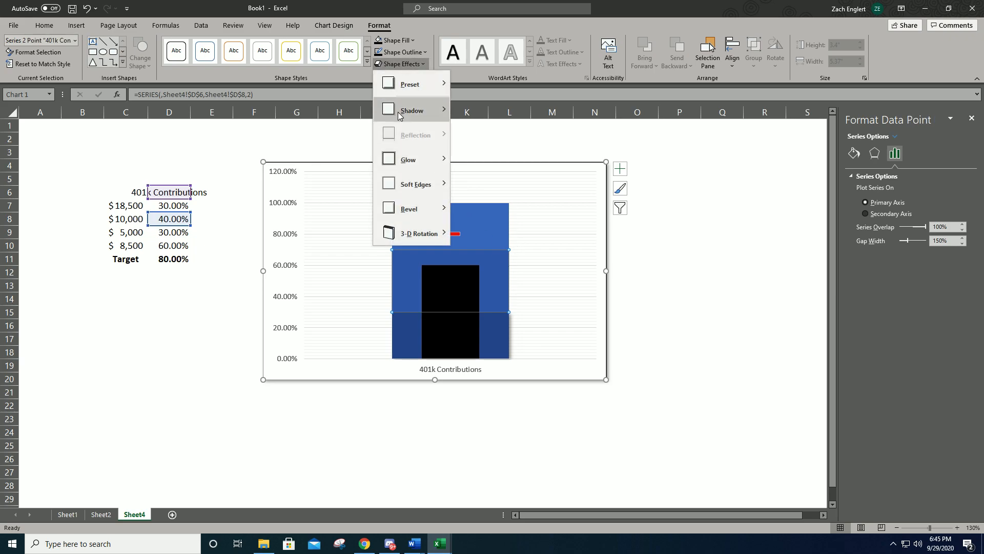
{"action": "mouse_move", "coordinate": [413, 121]}
{"action": "left_click", "coordinate": [522, 242]}
- Apply the outer bottom-right shadow to the uppermost blue band, Series 3, and deselect the chart
{"action": "left_click", "coordinate": [493, 229]}
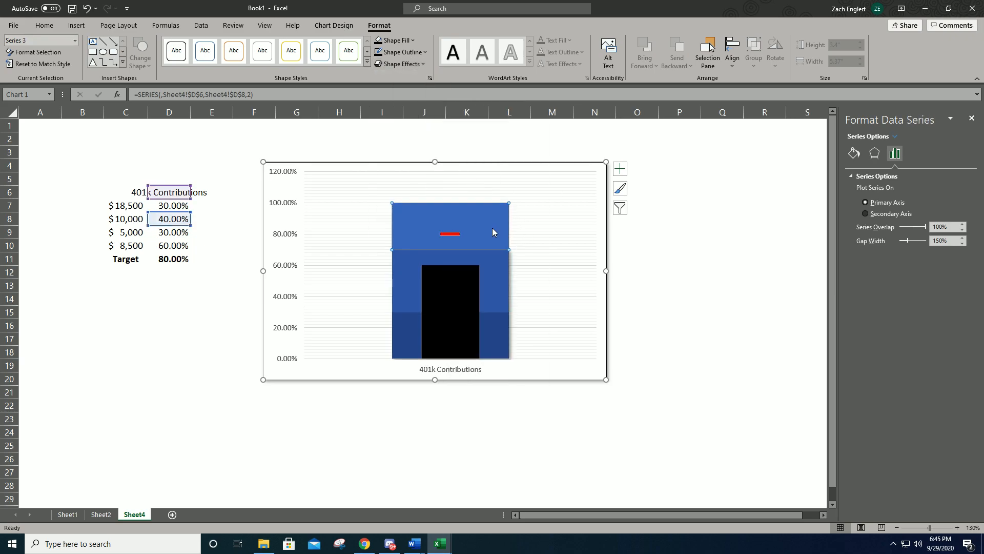
{"action": "left_click", "coordinate": [402, 63]}
{"action": "mouse_move", "coordinate": [436, 114]}
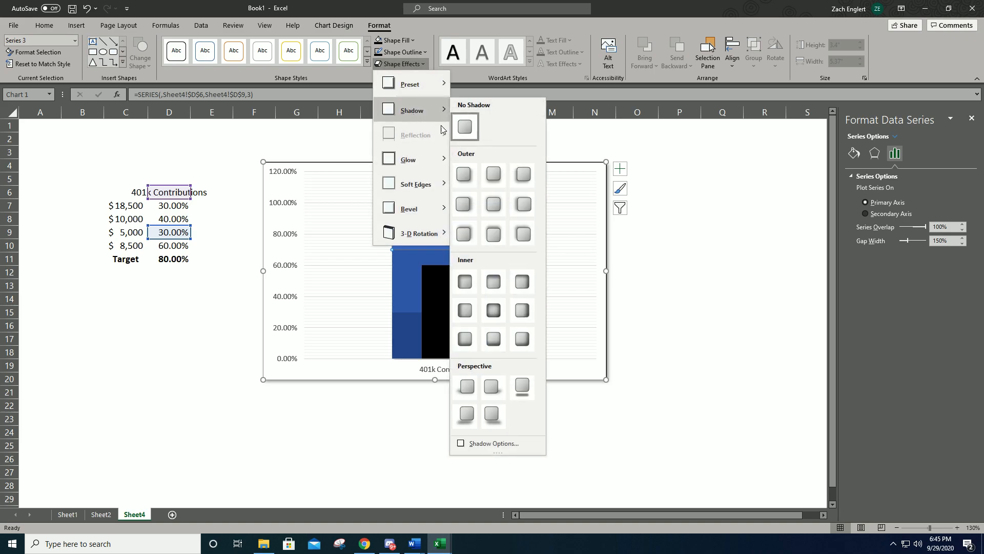
{"action": "left_click", "coordinate": [467, 177]}
{"action": "left_click", "coordinate": [633, 250]}
{"action": "left_click", "coordinate": [690, 324]}
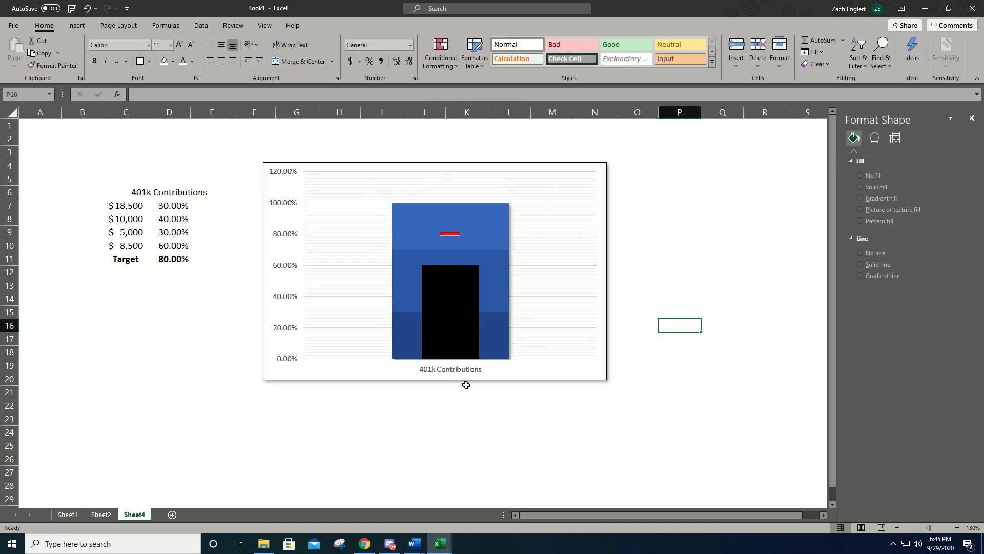